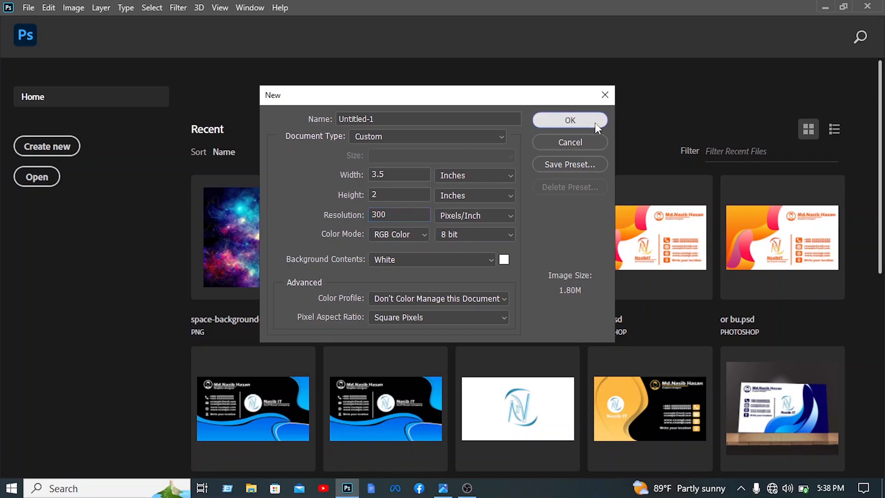
# Step: Create a three-sided polygon 100 px wide and 100 px high near the centre of the canvas
pyautogui.click(19, 217)
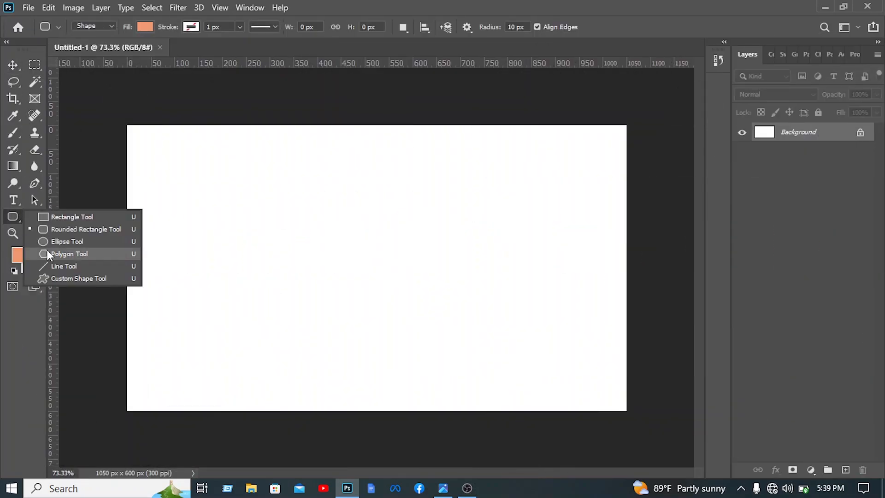
pyautogui.click(69, 253)
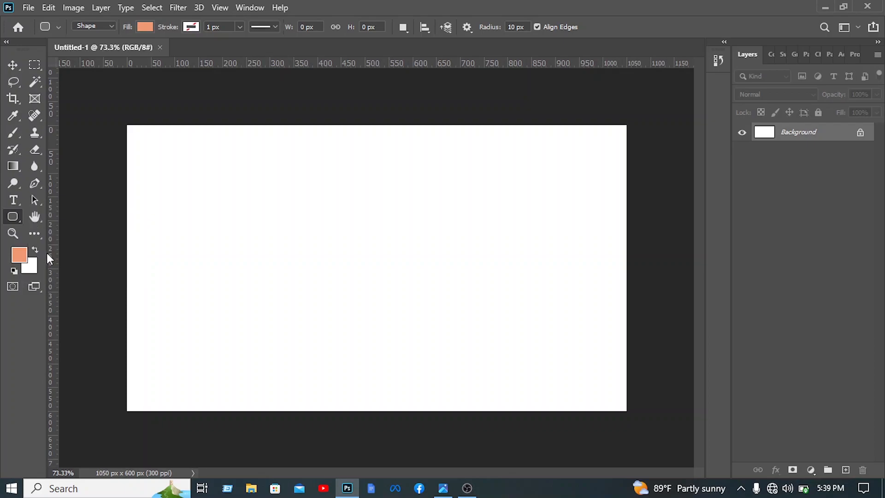
pyautogui.click(368, 253)
pyautogui.click(428, 136)
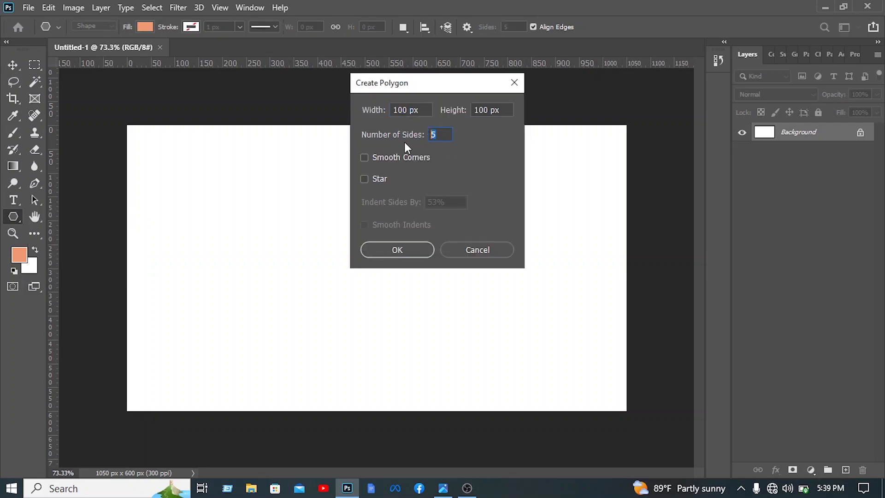
pyautogui.click(396, 250)
# Step: Rotate the triangle to point upward, enlarge it to about 290%, and place its base on the canvas's lower edge
pyautogui.click(9, 67)
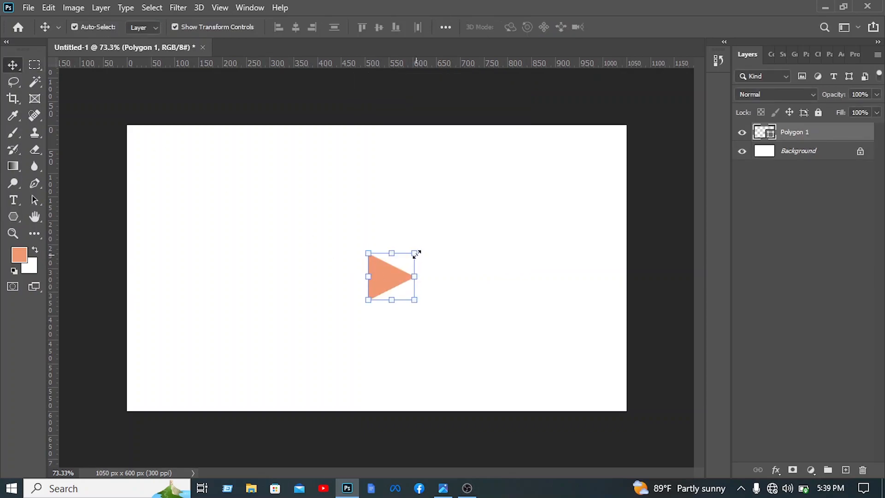
pyautogui.moveTo(392, 232); pyautogui.dragTo(503, 295)
pyautogui.moveTo(445, 298); pyautogui.dragTo(504, 362)
# Step: Distort the triangle so its base widens from the middle of the lower canvas edge to the lower-right corner
pyautogui.rightClick(500, 356)
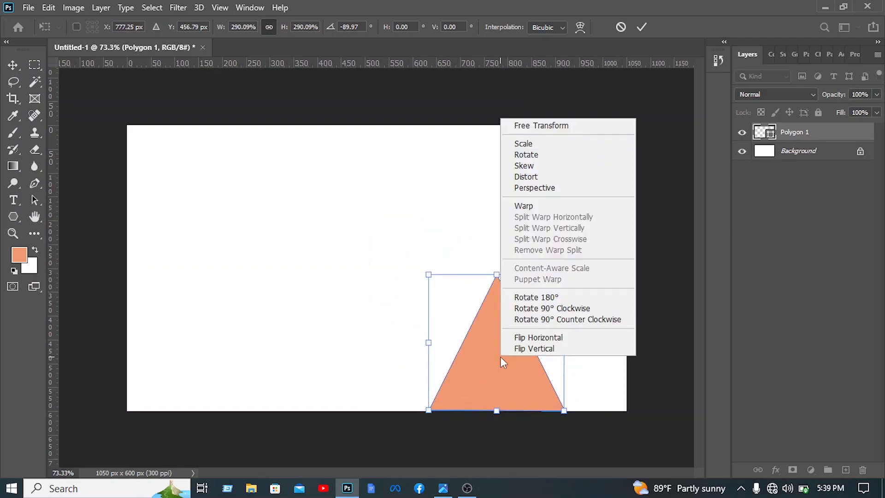
pyautogui.click(525, 176)
pyautogui.moveTo(561, 410); pyautogui.dragTo(628, 410)
pyautogui.moveTo(428, 410); pyautogui.dragTo(388, 412)
pyautogui.moveTo(496, 275)
pyautogui.mouseDown()
pyautogui.moveTo(487, 258)
pyautogui.moveTo(488, 268)
pyautogui.mouseUp()
pyautogui.moveTo(404, 340); pyautogui.dragTo(376, 341)
pyautogui.moveTo(556, 267); pyautogui.dragTo(584, 267)
pyautogui.click(642, 26)
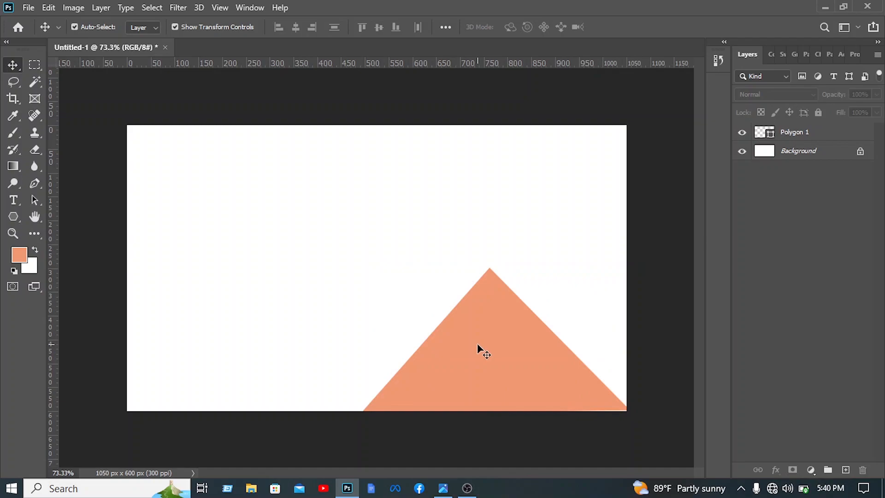
# Step: Duplicate the orange triangle toward the upper-left of the canvas and recolour the copy pure red
pyautogui.moveTo(478, 342); pyautogui.dragTo(286, 241)
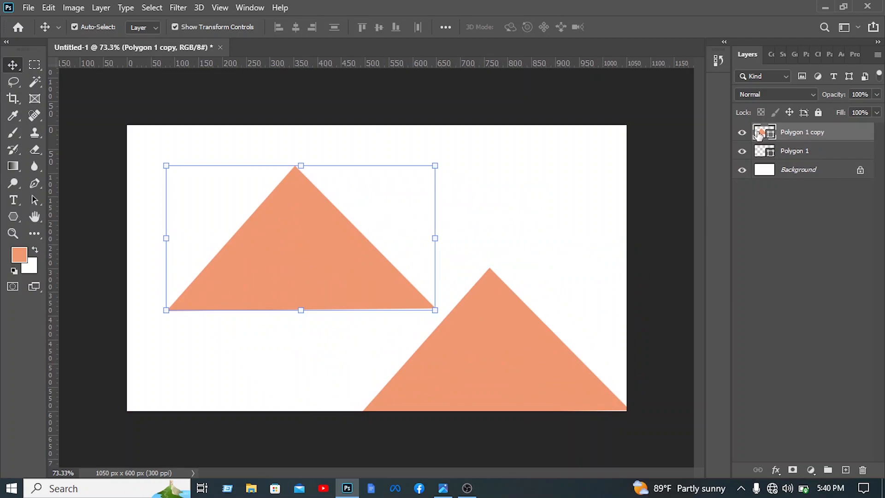
pyautogui.doubleClick(758, 133)
pyautogui.moveTo(543, 273); pyautogui.dragTo(581, 251)
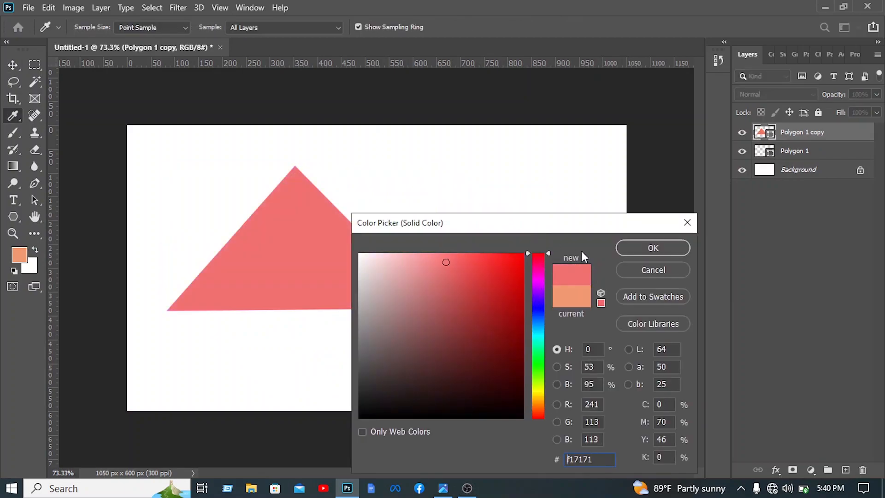
pyautogui.click(523, 253)
pyautogui.click(652, 244)
# Step: Flip the red triangle vertically and align it with the upper canvas edge, its tip touching the orange triangle's tip
pyautogui.press('v')
pyautogui.rightClick(455, 245)
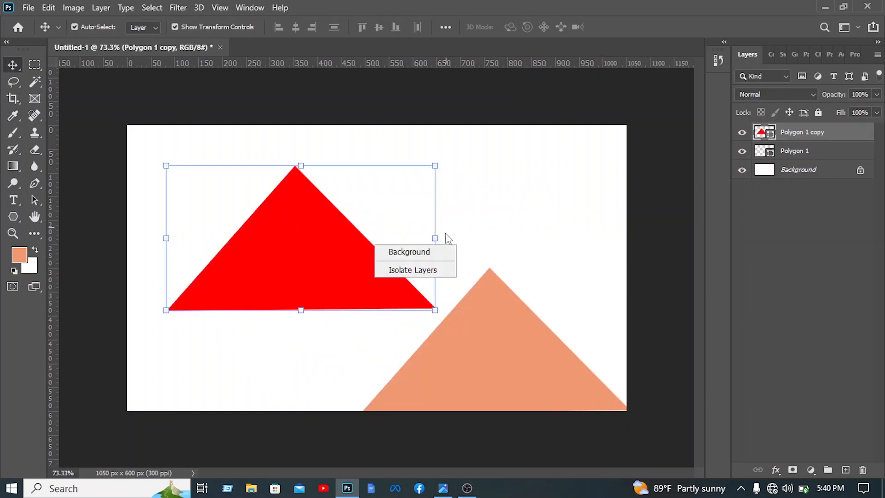
pyautogui.press('Escape')
pyautogui.hotkey('ctrl', 't')
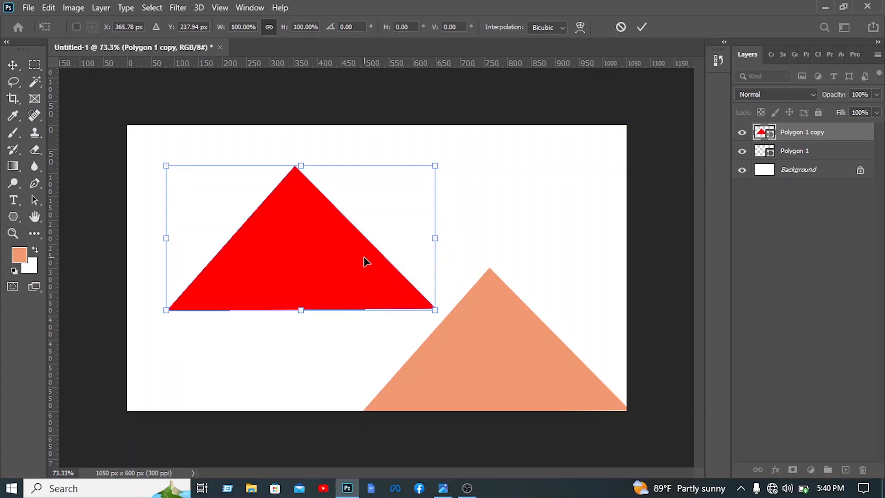
pyautogui.rightClick(365, 261)
pyautogui.click(405, 247)
pyautogui.moveTo(400, 237); pyautogui.dragTo(528, 198)
pyautogui.press('Left')
pyautogui.press('Right')
pyautogui.click(641, 27)
# Step: Duplicate the red triangle toward the left half of the canvas and recolour the copy green (36ff00)
pyautogui.moveTo(607, 453); pyautogui.dragTo(475, 106)
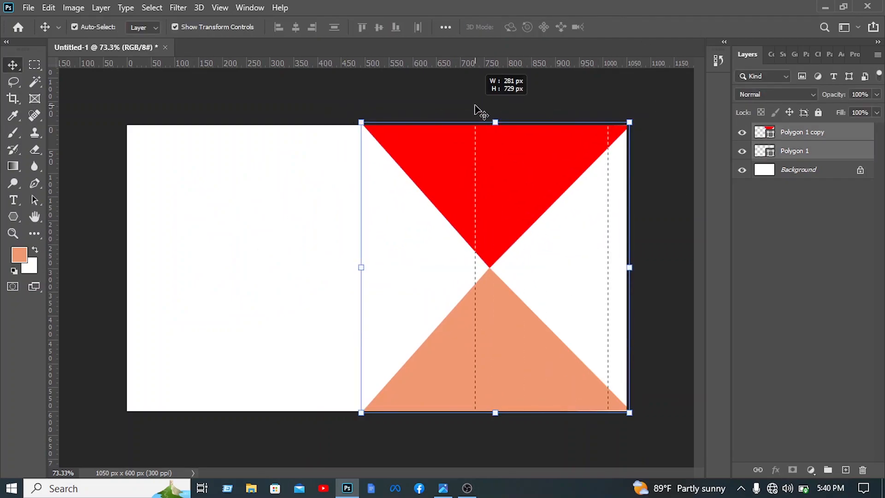
pyautogui.moveTo(488, 192); pyautogui.dragTo(325, 248)
pyautogui.click(663, 229)
pyautogui.click(523, 177)
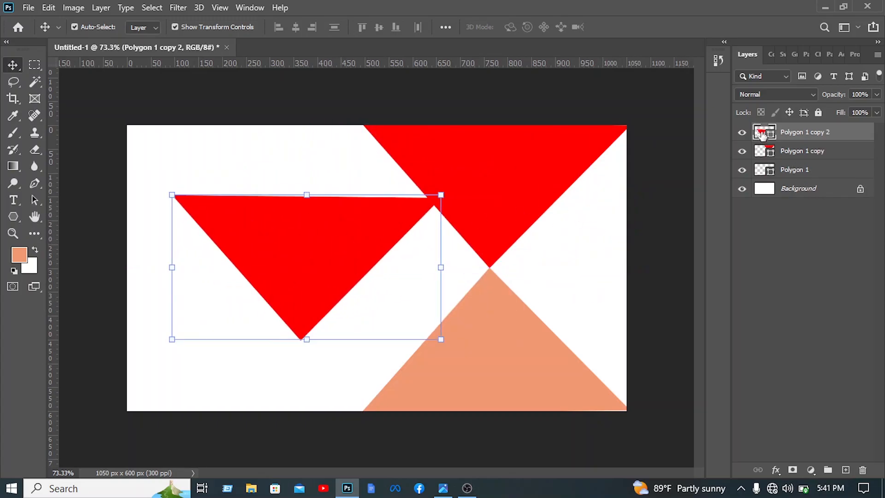
pyautogui.doubleClick(762, 133)
pyautogui.click(537, 369)
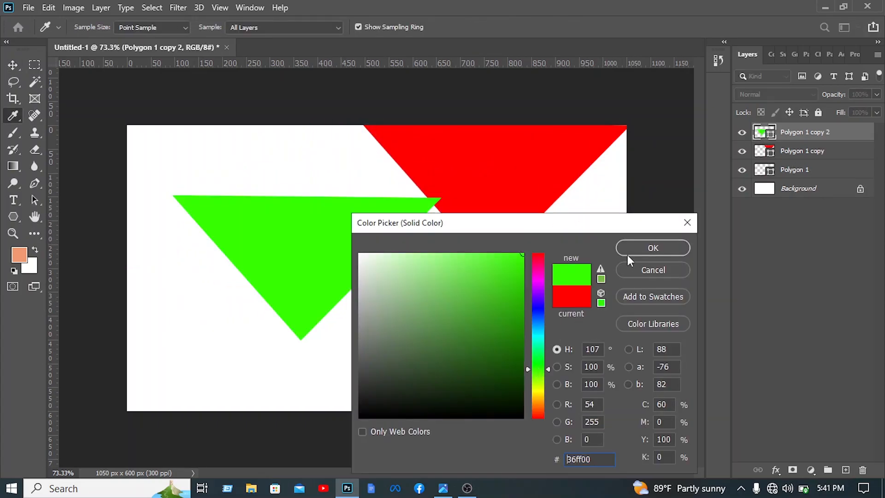
pyautogui.click(647, 247)
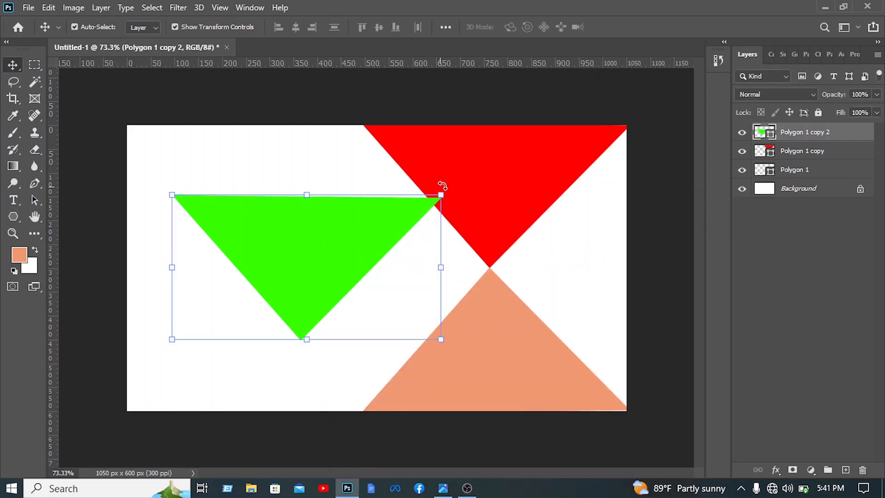
# Step: Rotate the green triangle into the gap at the right canvas edge and move its layer below the other two triangles
pyautogui.moveTo(402, 354); pyautogui.dragTo(578, 293)
pyautogui.scroll(8, 541, 291)
pyautogui.moveTo(463, 223); pyautogui.dragTo(495, 206)
pyautogui.press('Return')
pyautogui.moveTo(792, 133); pyautogui.dragTo(791, 175)
pyautogui.click(293, 186)
pyautogui.scroll(-8, 292, 182)
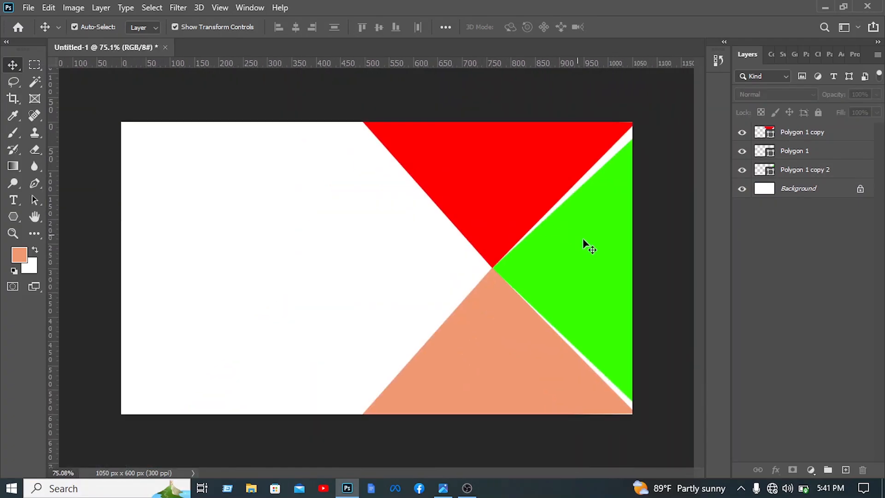
# Step: Distort the green triangle's outer corners so it closes the white gaps beside the red and orange triangles
pyautogui.click(563, 229)
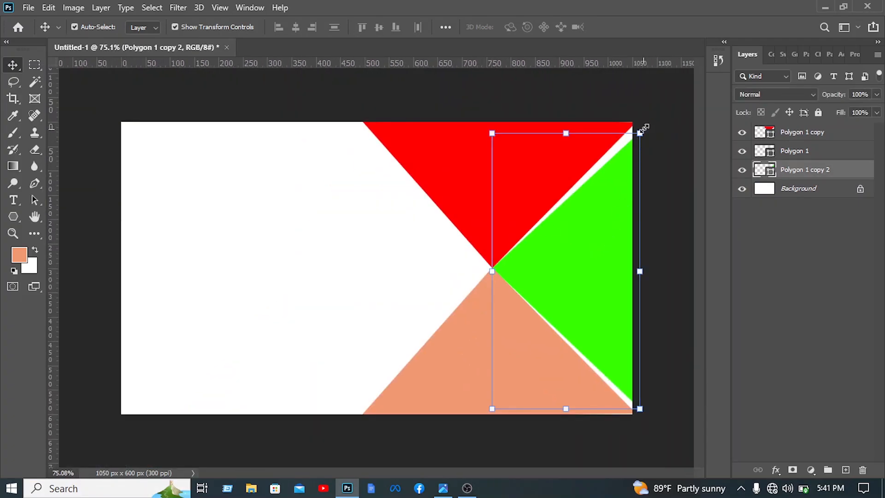
pyautogui.hotkey('ctrl', 't')
pyautogui.rightClick(593, 205)
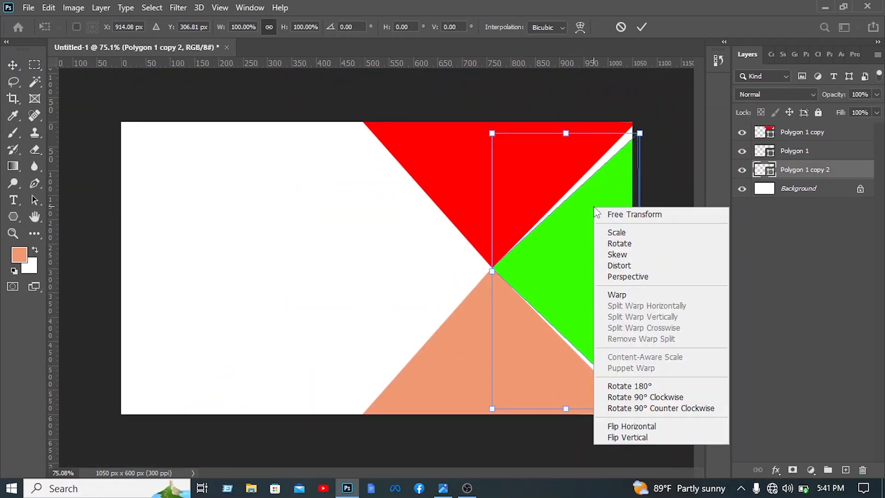
pyautogui.click(618, 265)
pyautogui.moveTo(640, 409); pyautogui.dragTo(634, 421)
pyautogui.moveTo(639, 133); pyautogui.dragTo(639, 109)
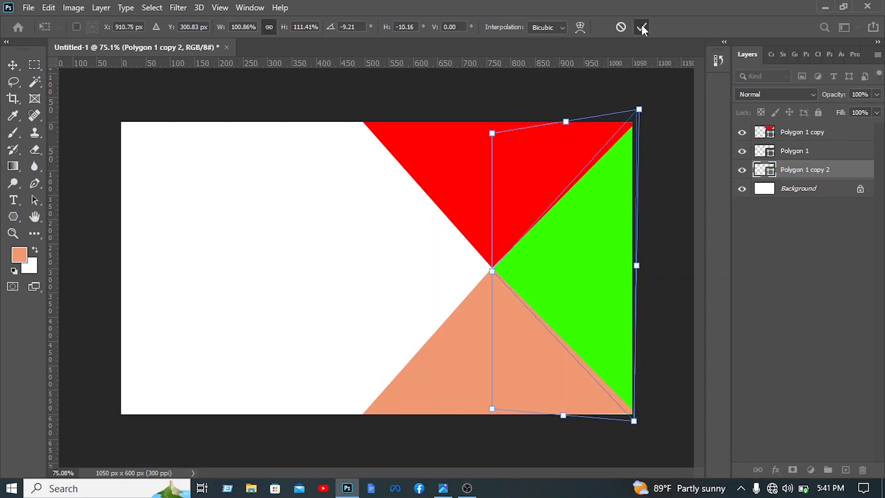
pyautogui.click(643, 28)
# Step: Create another three-sided polygon, 100 px by 100 px, in the white left half of the canvas
pyautogui.click(13, 217)
pyautogui.click(11, 218)
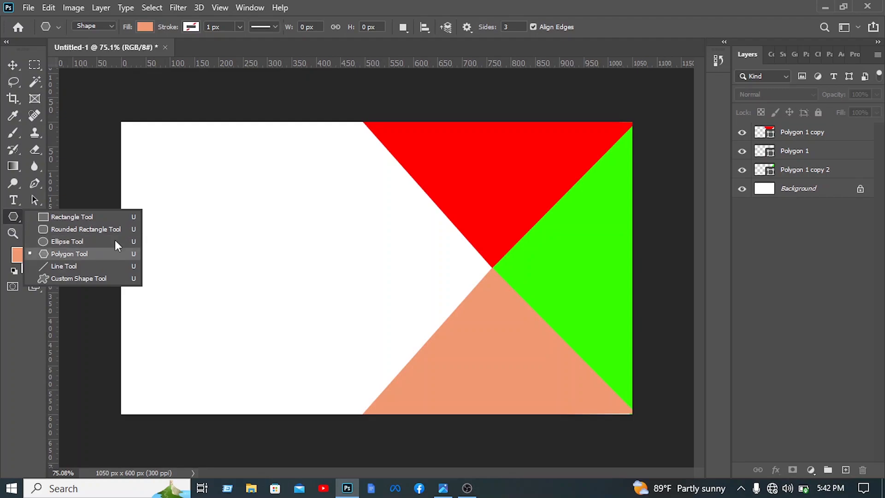
pyautogui.click(109, 257)
pyautogui.click(245, 235)
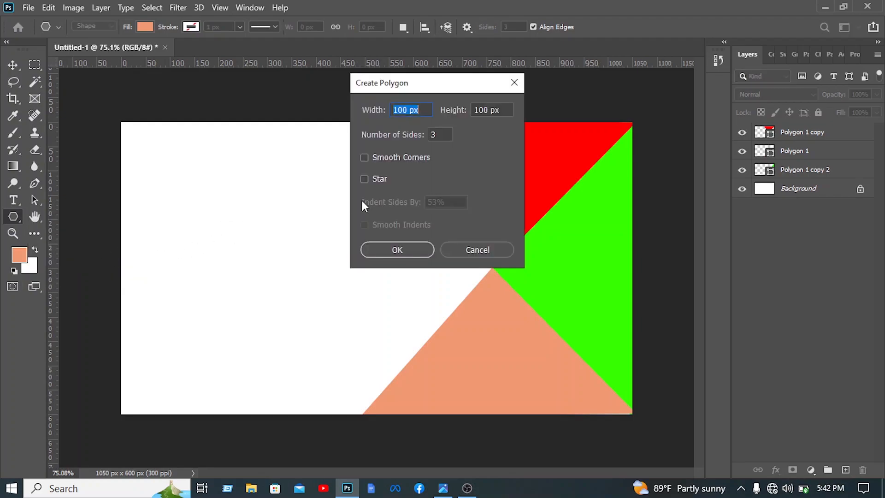
pyautogui.click(410, 251)
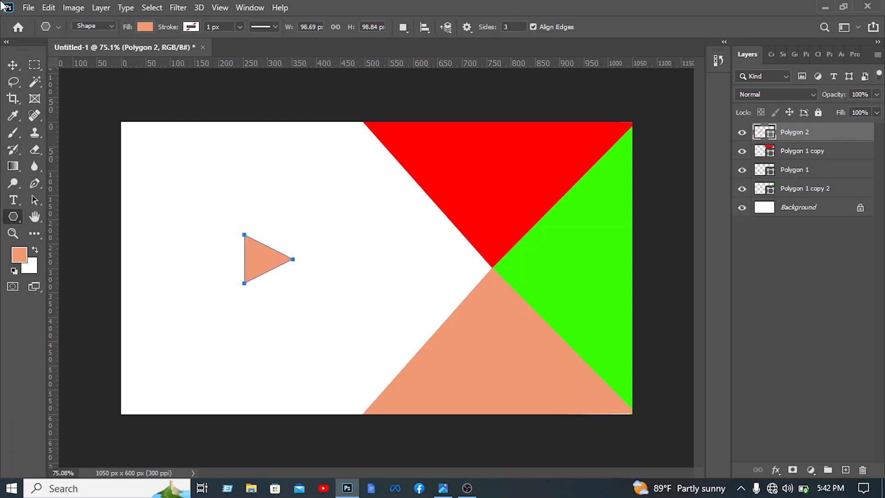
# Step: Enlarge the new triangle to about 578%, rotate it about 121°, and position it to cover the canvas's upper-left corner
pyautogui.click(13, 64)
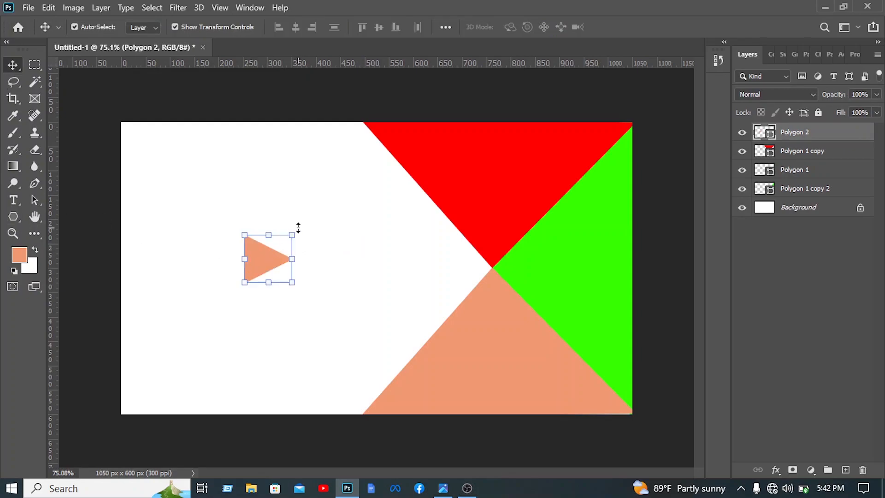
pyautogui.moveTo(309, 229); pyautogui.dragTo(266, 316)
pyautogui.moveTo(265, 262); pyautogui.dragTo(122, 129)
pyautogui.moveTo(157, 125); pyautogui.dragTo(289, 114)
pyautogui.moveTo(257, 127); pyautogui.dragTo(214, 128)
pyautogui.moveTo(287, 128)
pyautogui.mouseDown()
pyautogui.moveTo(302, 166)
pyautogui.moveTo(286, 144)
pyautogui.mouseUp()
pyautogui.moveTo(203, 174); pyautogui.dragTo(315, 280)
pyautogui.moveTo(291, 193); pyautogui.dragTo(297, 153)
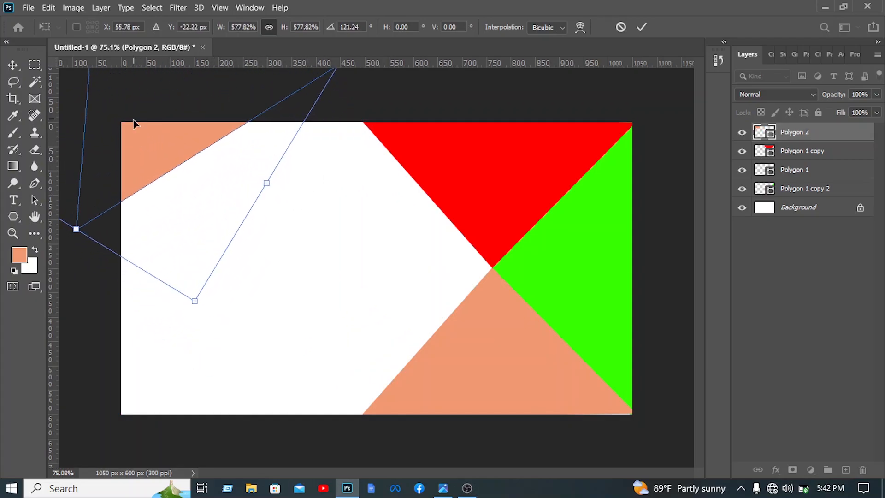
pyautogui.moveTo(160, 143); pyautogui.dragTo(163, 153)
pyautogui.click(642, 26)
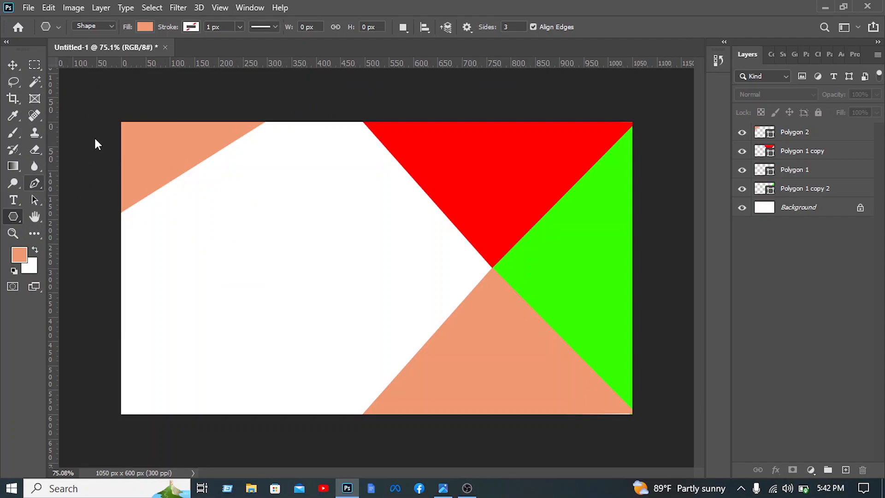
# Step: Draw a closed triangular shape about 245 by 143 px over the orange upper-left corner with the Pen tool
pyautogui.rightClick(34, 183)
pyautogui.click(93, 182)
pyautogui.click(133, 115)
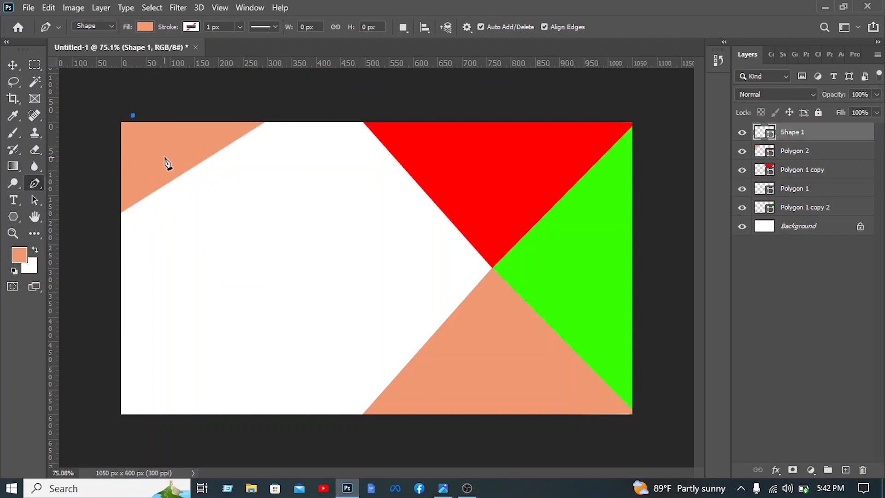
pyautogui.click(141, 179)
pyautogui.click(252, 110)
pyautogui.click(132, 115)
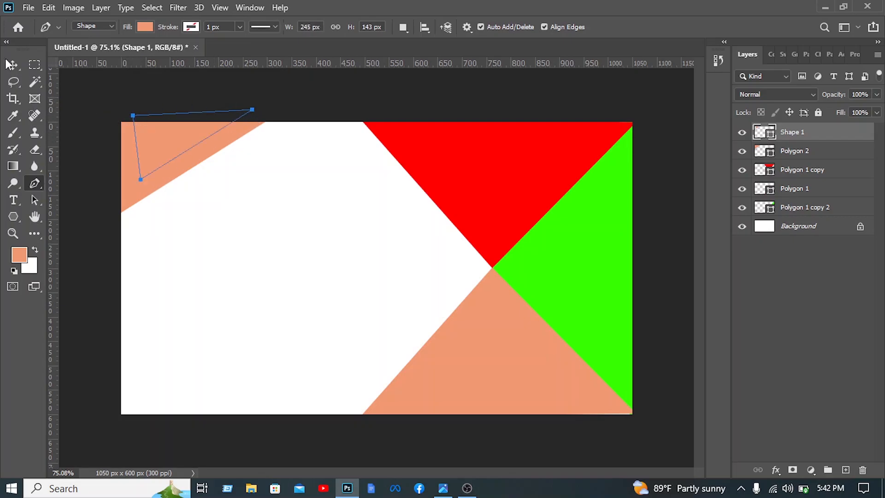
# Step: Fill the pen-drawn triangle with the recently used light blue colour
pyautogui.click(143, 26)
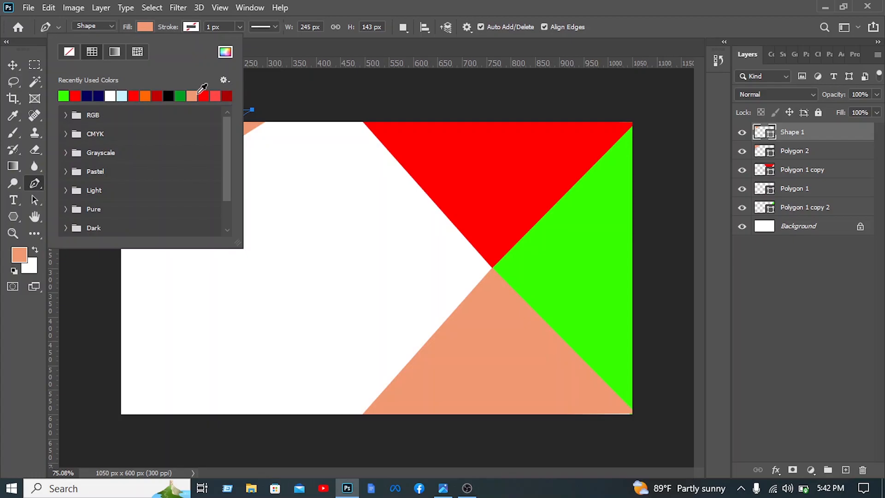
pyautogui.click(122, 95)
pyautogui.press('Return')
pyautogui.press('v')
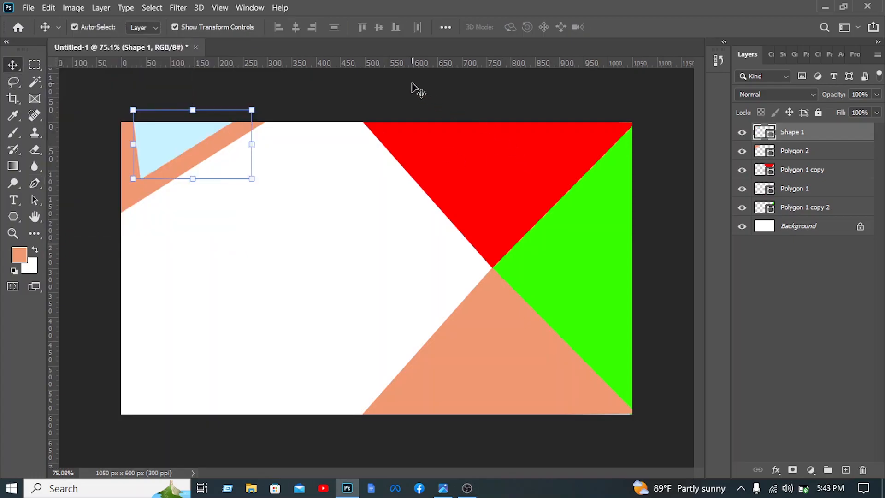
# Step: Add a Gradient Overlay layer style to the red triangle
pyautogui.click(524, 185)
pyautogui.rightClick(830, 173)
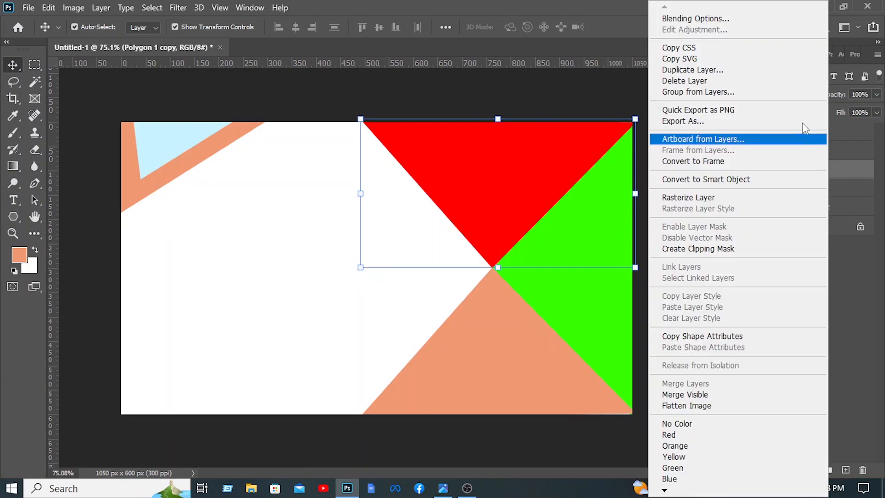
pyautogui.click(744, 21)
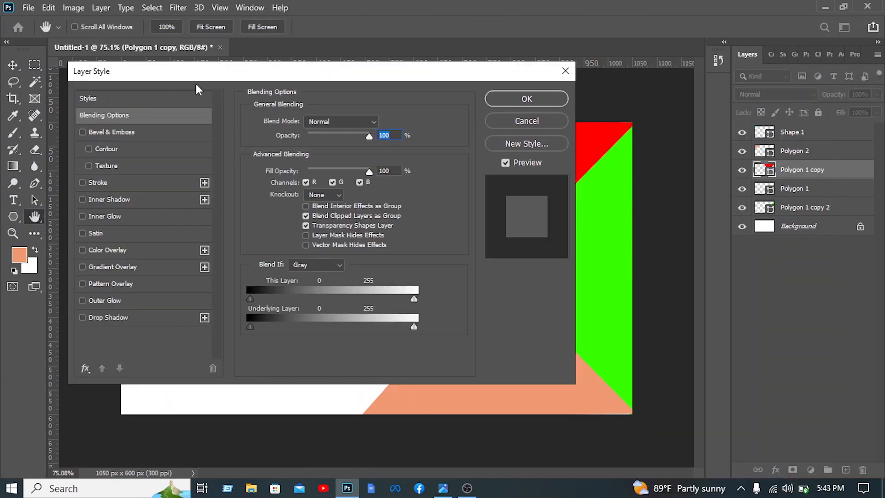
pyautogui.moveTo(197, 72); pyautogui.dragTo(181, 99)
pyautogui.click(99, 293)
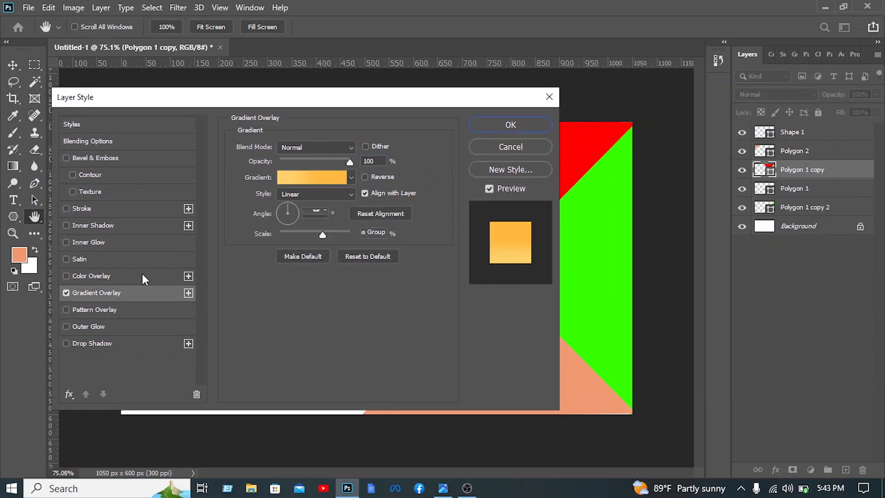
# Step: Choose the Blue_24 preset from the Blues group as the upper triangle's overlay gradient
pyautogui.click(338, 177)
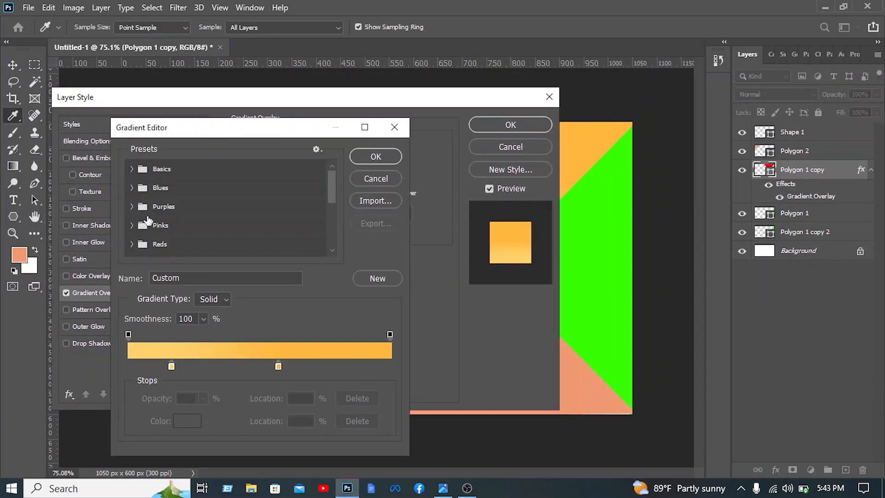
pyautogui.click(142, 189)
pyautogui.scroll(-2, 156, 192)
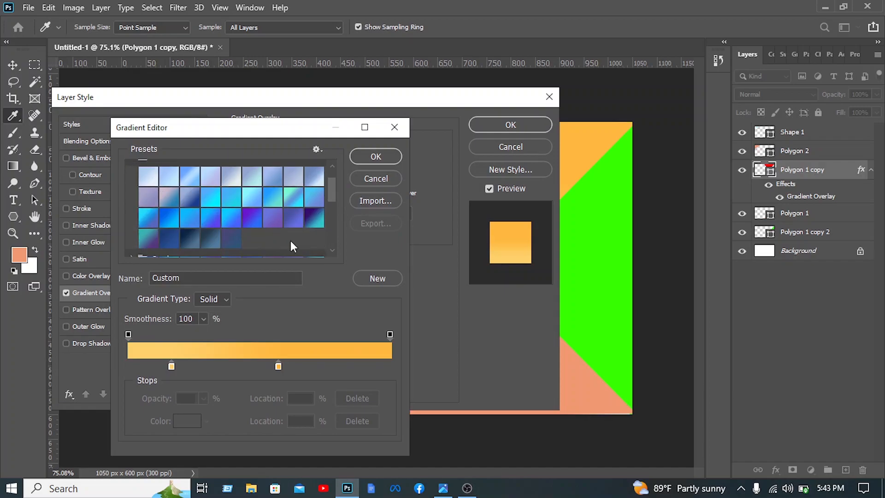
pyautogui.click(253, 218)
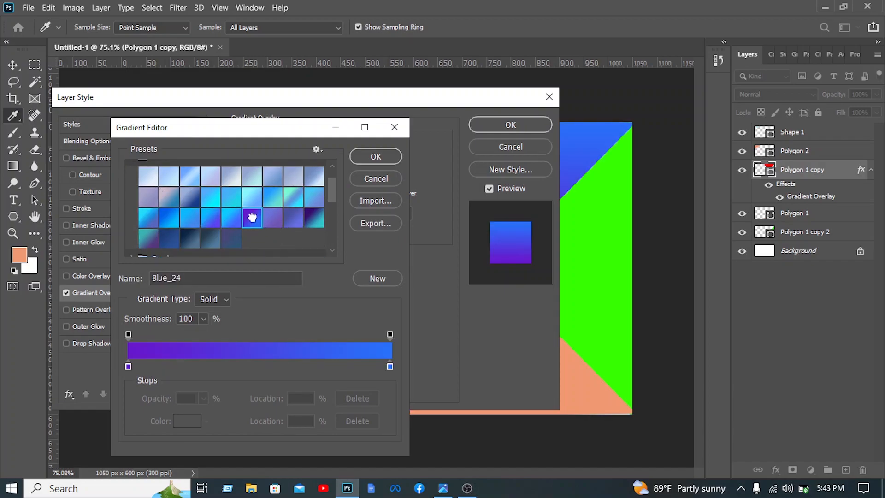
pyautogui.moveTo(282, 136); pyautogui.dragTo(361, 127)
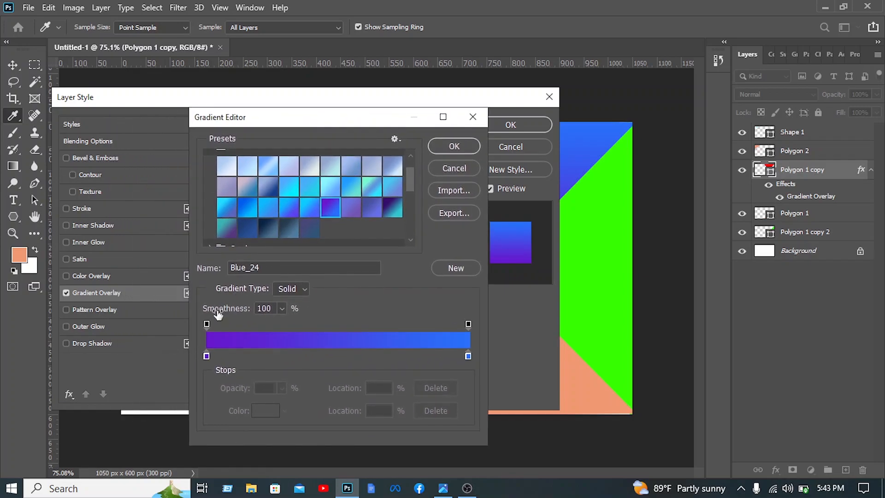
# Step: Set the gradient's starting colour stop to purple #671cc7
pyautogui.click(207, 358)
pyautogui.click(267, 410)
pyautogui.moveTo(502, 298)
pyautogui.mouseDown()
pyautogui.moveTo(508, 310)
pyautogui.moveTo(500, 289)
pyautogui.mouseUp()
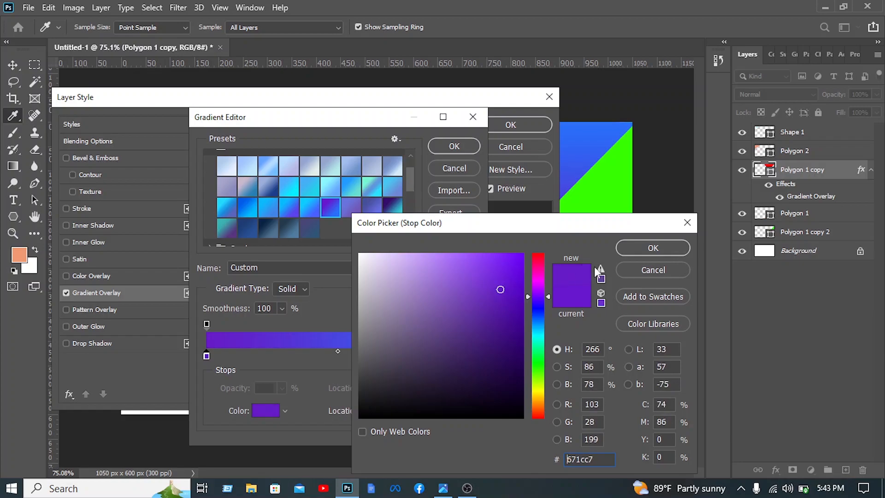
pyautogui.click(640, 252)
# Step: Set the gradient's ending colour stop to blue #0058fe and apply the overlay to the upper triangle
pyautogui.click(467, 355)
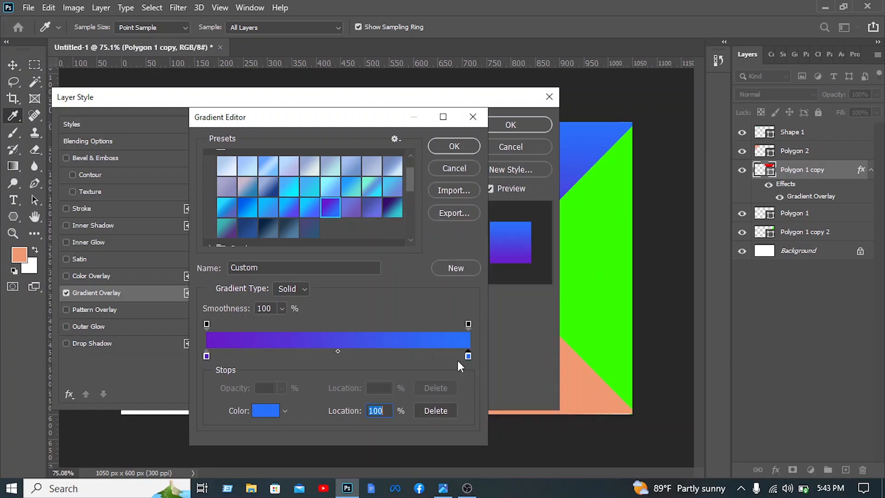
pyautogui.click(266, 410)
pyautogui.moveTo(502, 273); pyautogui.dragTo(530, 254)
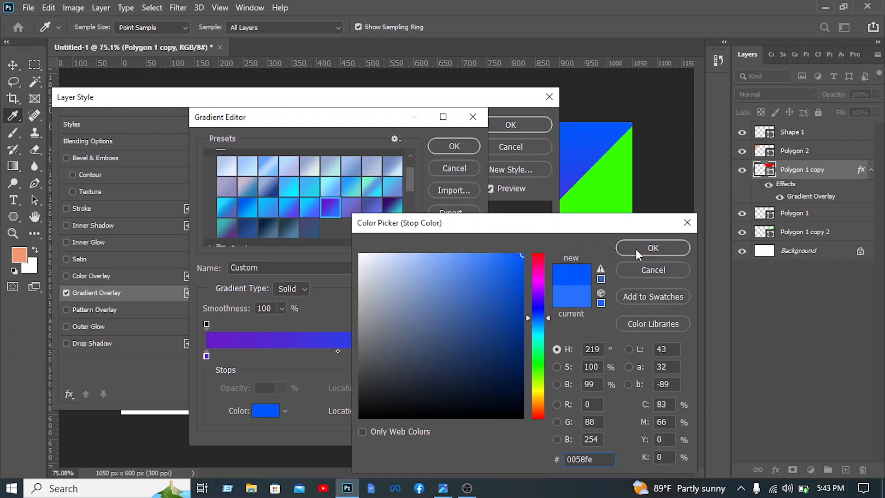
pyautogui.click(636, 252)
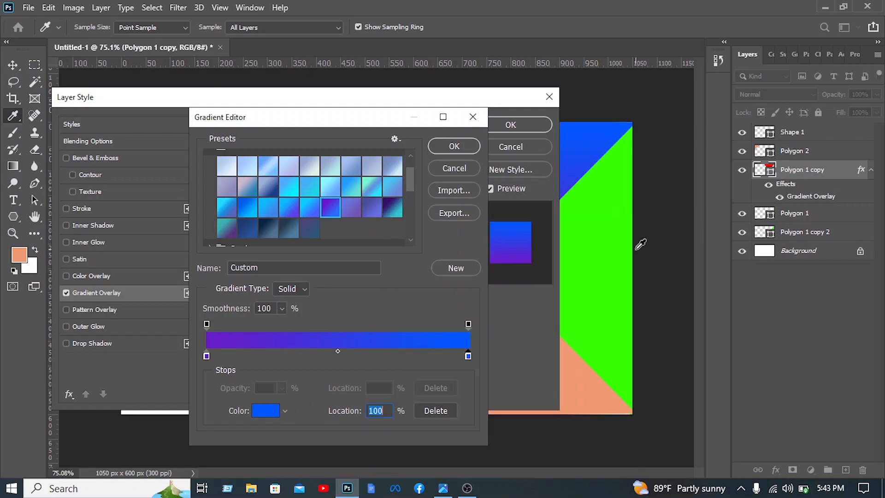
pyautogui.click(467, 145)
pyautogui.moveTo(466, 99); pyautogui.dragTo(577, 138)
pyautogui.click(634, 170)
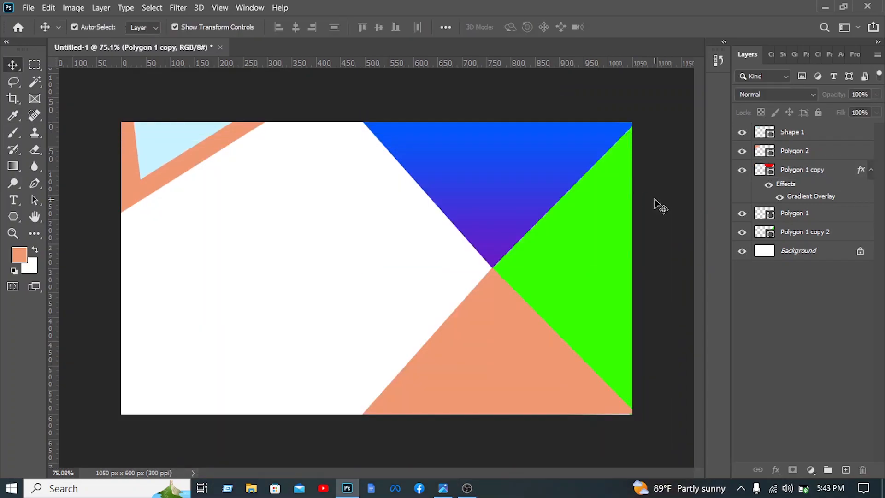
# Step: Add a Gradient Overlay layer style to the green triangle on the Polygon 1 copy 2 layer
pyautogui.click(800, 232)
pyautogui.rightClick(806, 232)
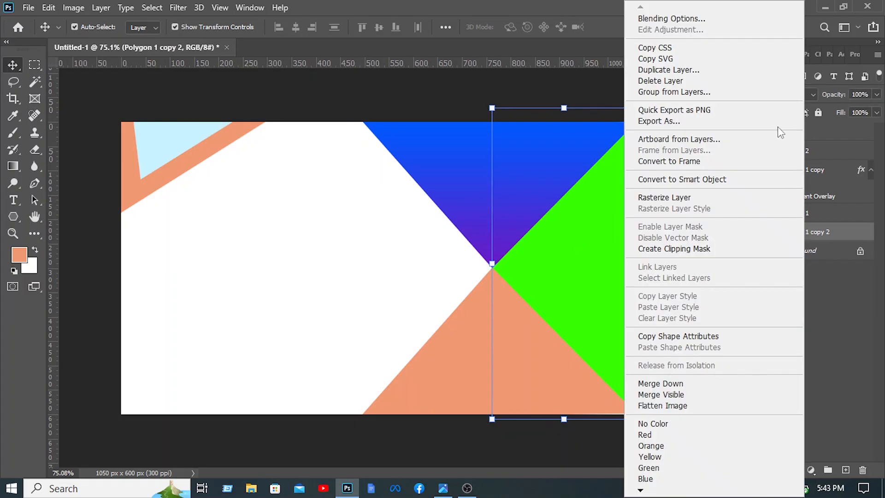
pyautogui.click(702, 19)
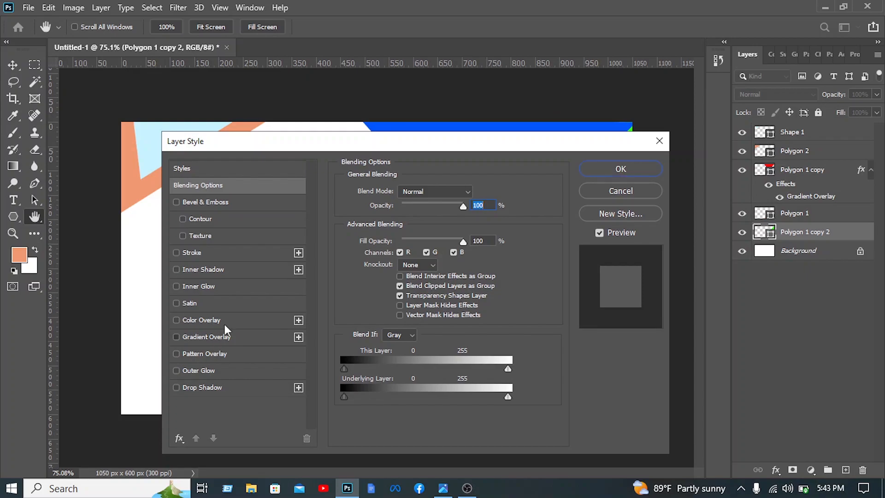
pyautogui.click(217, 338)
pyautogui.moveTo(395, 138); pyautogui.dragTo(200, 83)
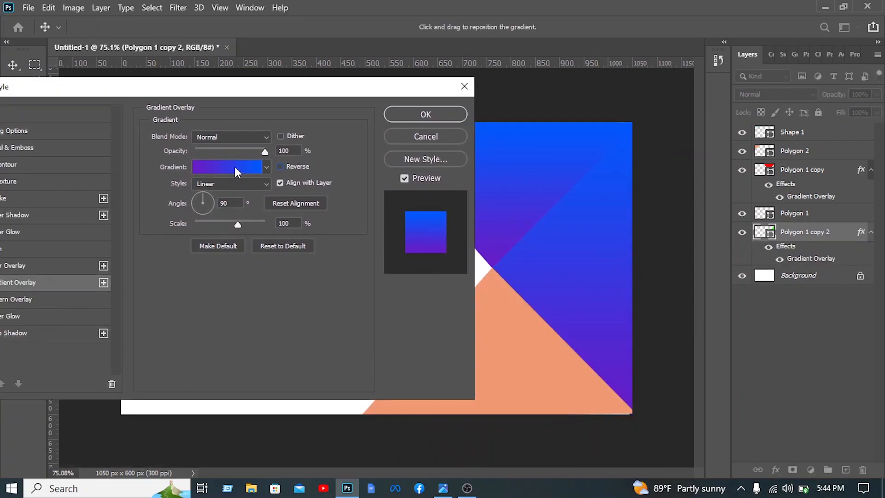
# Step: Move the overlay's blue stop inward to roughly two-thirds of the ramp and the purple stop to 20%, and apply the layer style
pyautogui.click(234, 167)
pyautogui.moveTo(469, 356); pyautogui.dragTo(387, 355)
pyautogui.click(205, 355)
pyautogui.moveTo(205, 356); pyautogui.dragTo(258, 356)
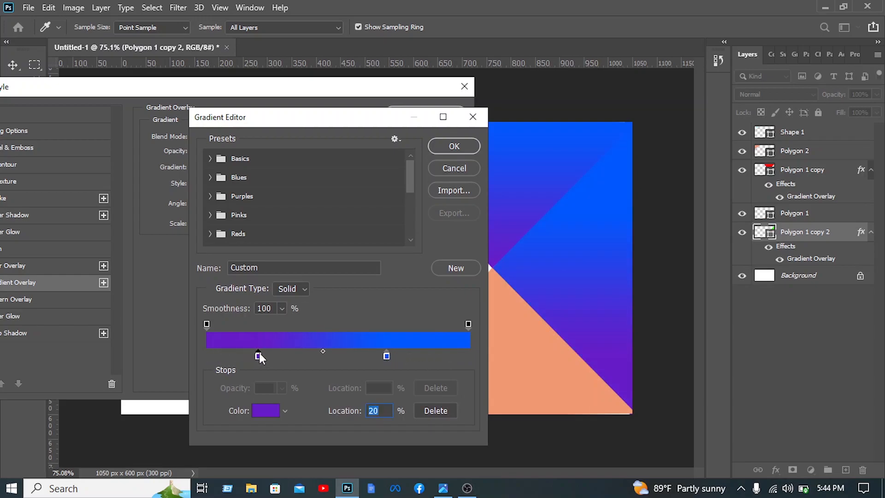
pyautogui.click(453, 147)
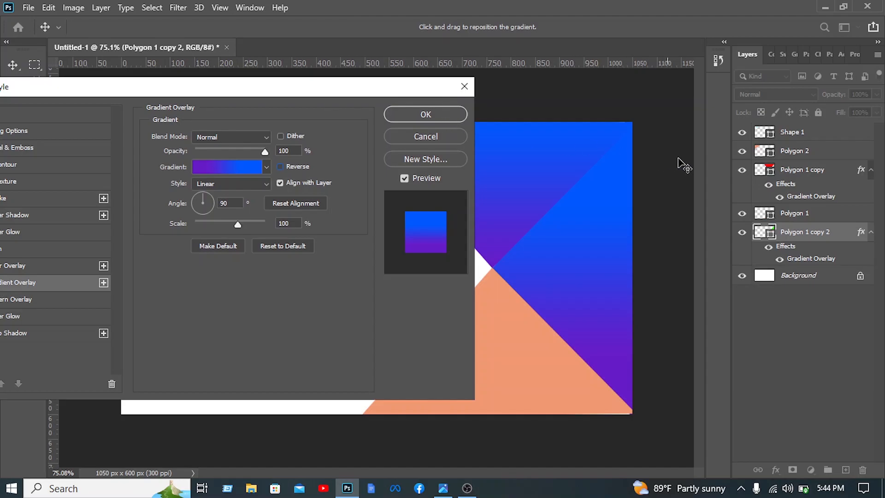
pyautogui.click(420, 113)
# Step: Apply a Gradient Overlay with the same purple-to-blue gradient at 90° to the orange triangle on the Polygon 1 layer
pyautogui.click(829, 212)
pyautogui.rightClick(835, 216)
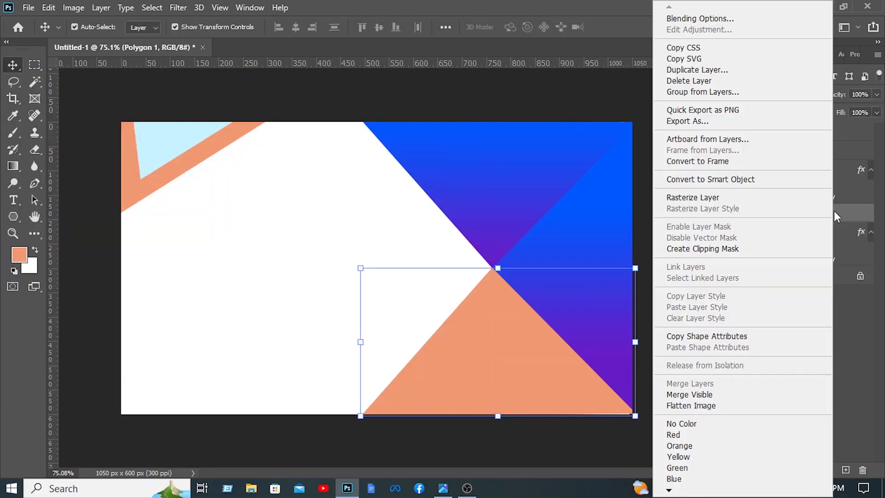
pyautogui.click(729, 18)
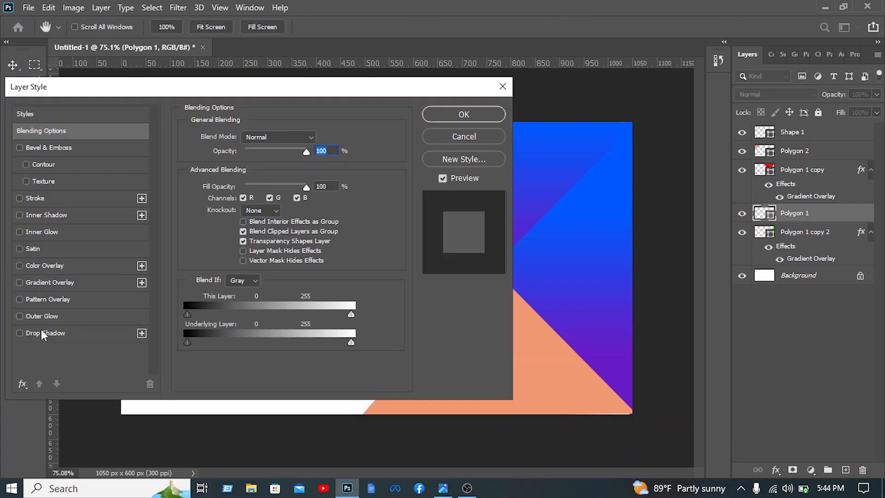
pyautogui.click(36, 282)
pyautogui.moveTo(246, 99); pyautogui.dragTo(50, 114)
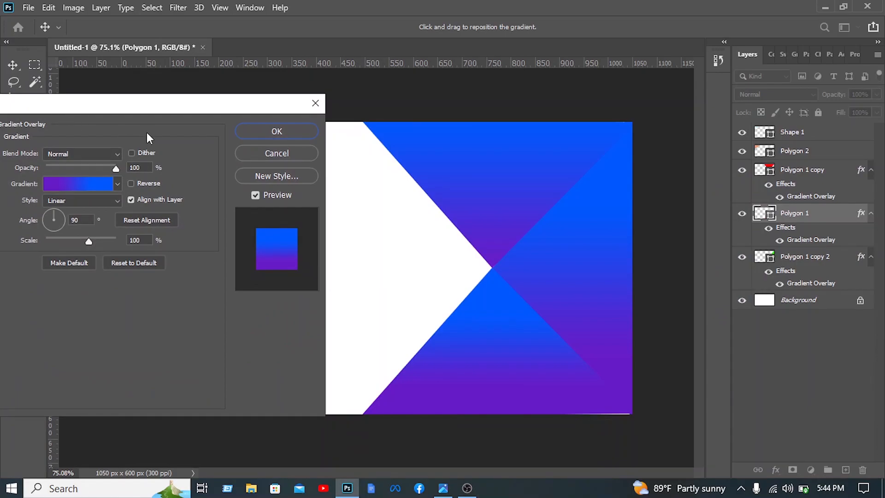
pyautogui.click(276, 131)
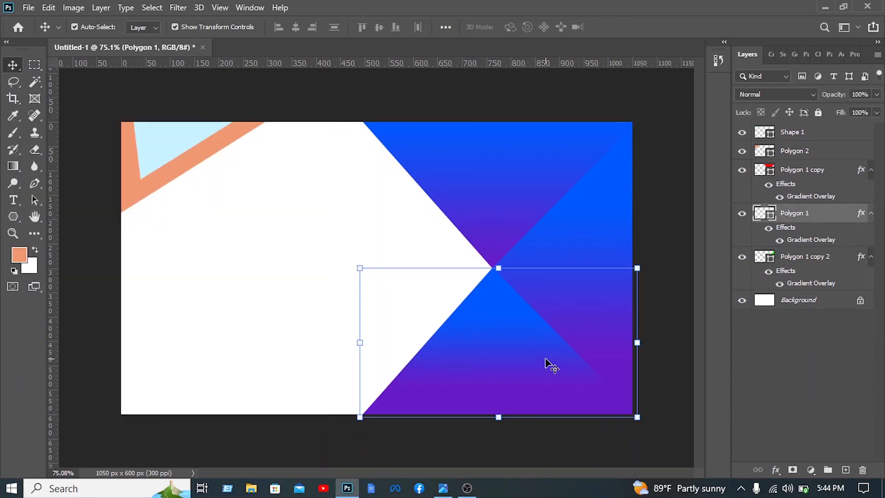
# Step: Add a white Outer Glow with 39% opacity and 32 px size to the lower triangle on the Polygon 1 layer
pyautogui.rightClick(819, 224)
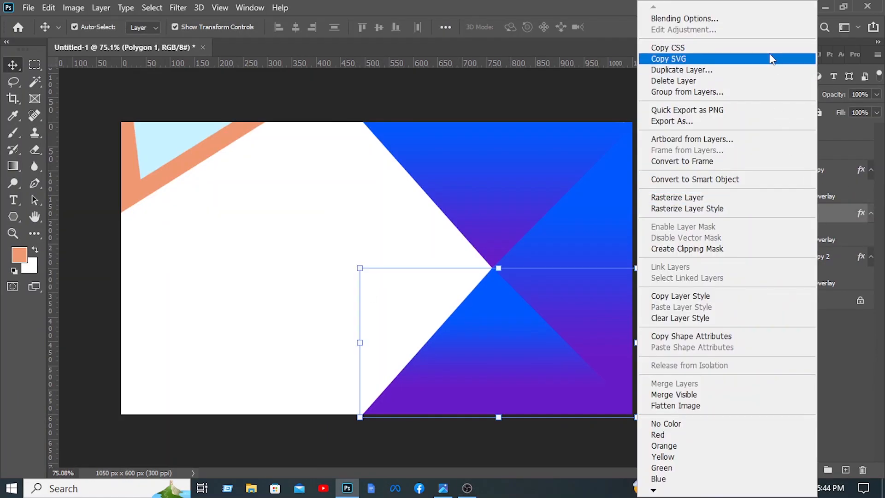
pyautogui.click(765, 23)
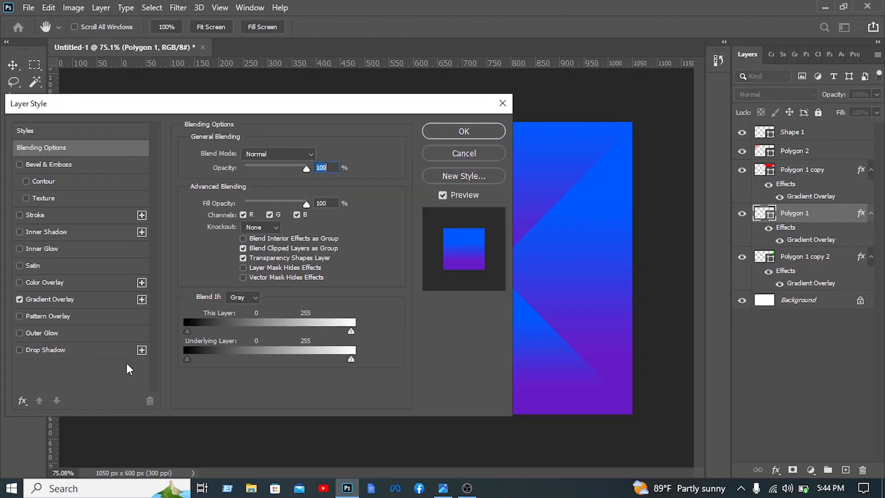
pyautogui.click(56, 332)
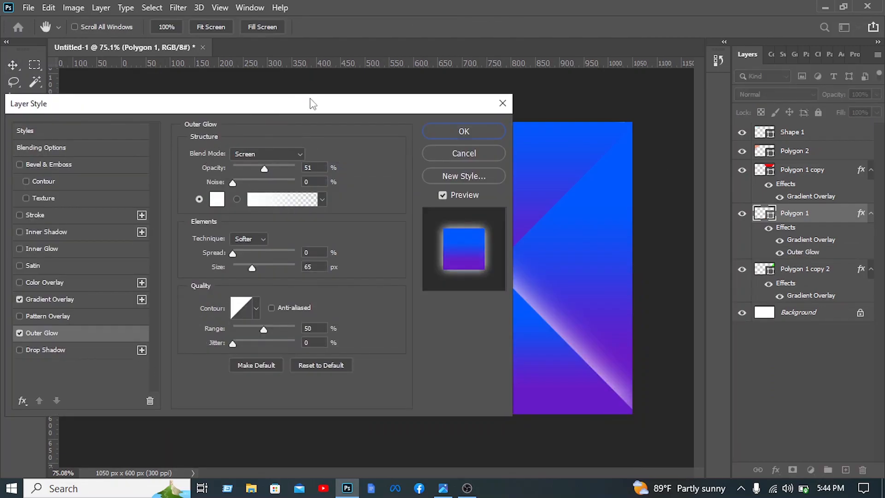
pyautogui.moveTo(362, 107); pyautogui.dragTo(311, 139)
pyautogui.moveTo(212, 199); pyautogui.dragTo(205, 201)
pyautogui.moveTo(201, 299); pyautogui.dragTo(193, 300)
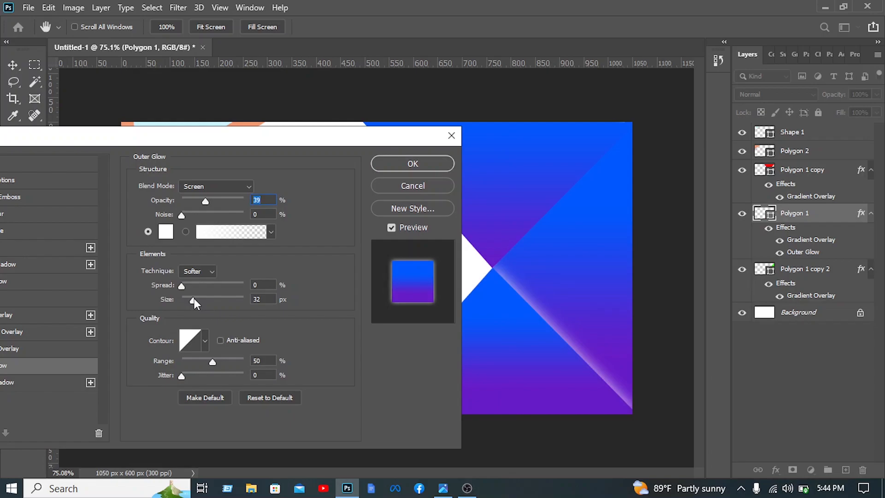
pyautogui.click(409, 166)
# Step: Add a white Outer Glow with its default settings to the upper triangle on the Polygon 1 copy layer
pyautogui.click(588, 191)
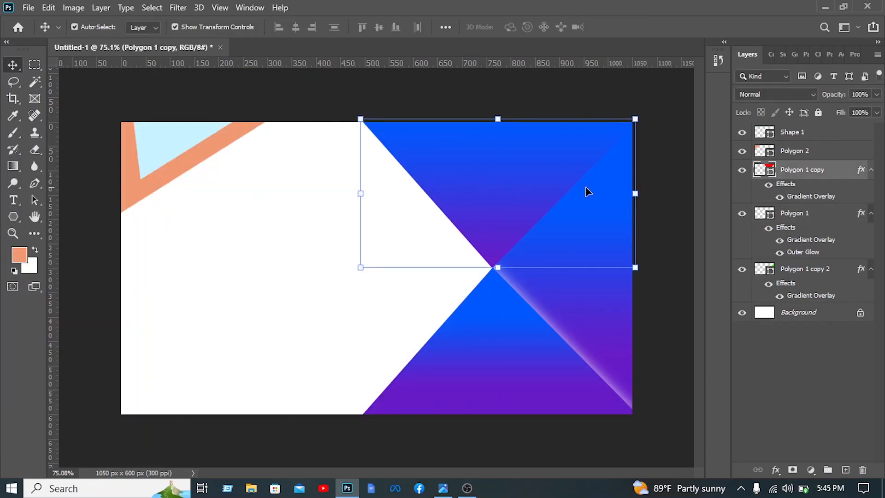
pyautogui.rightClick(825, 171)
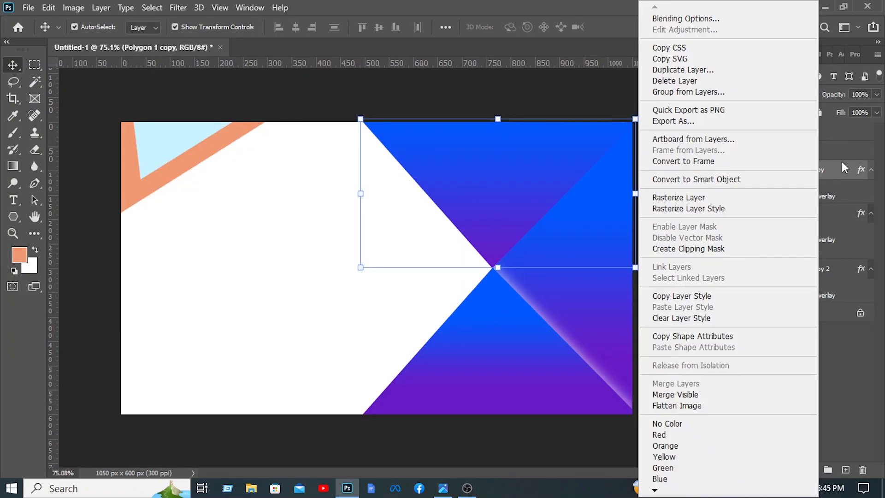
pyautogui.click(762, 21)
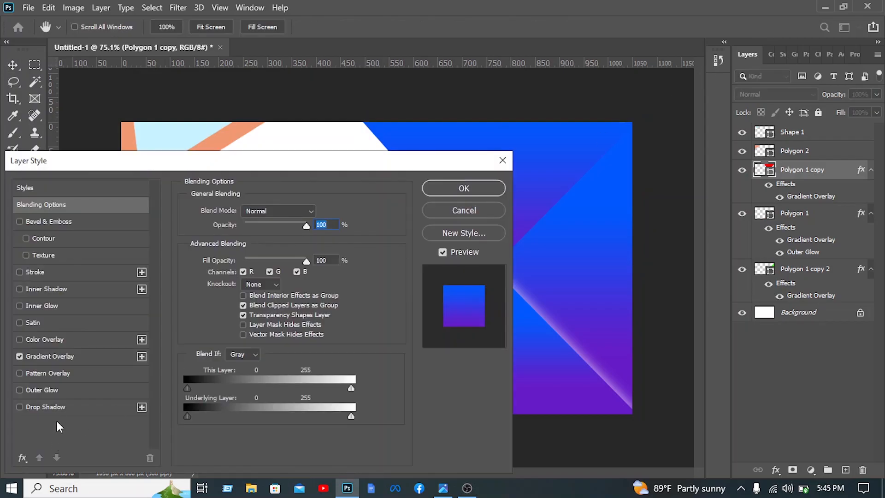
pyautogui.click(41, 389)
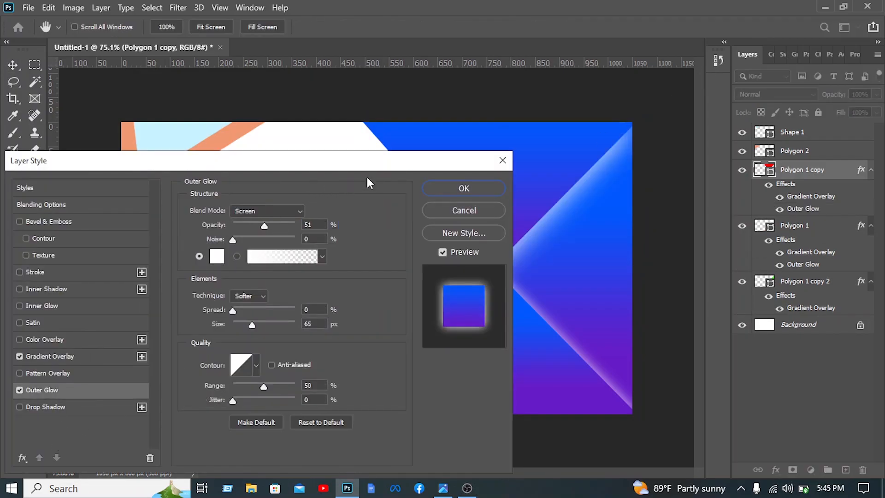
pyautogui.moveTo(479, 162); pyautogui.dragTo(415, 186)
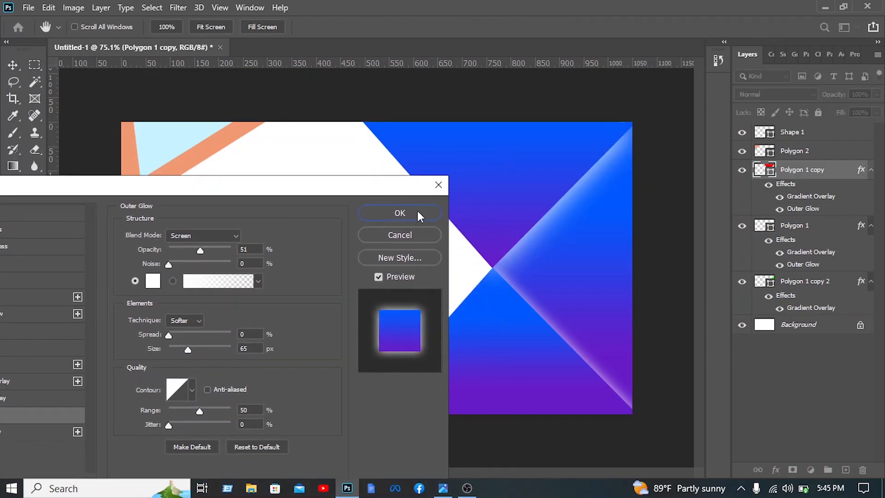
pyautogui.click(417, 212)
pyautogui.click(345, 229)
# Step: Apply a Gradient Overlay to the light blue Shape 1 triangle, using the blue-to-cyan preset from the Blues group
pyautogui.click(178, 138)
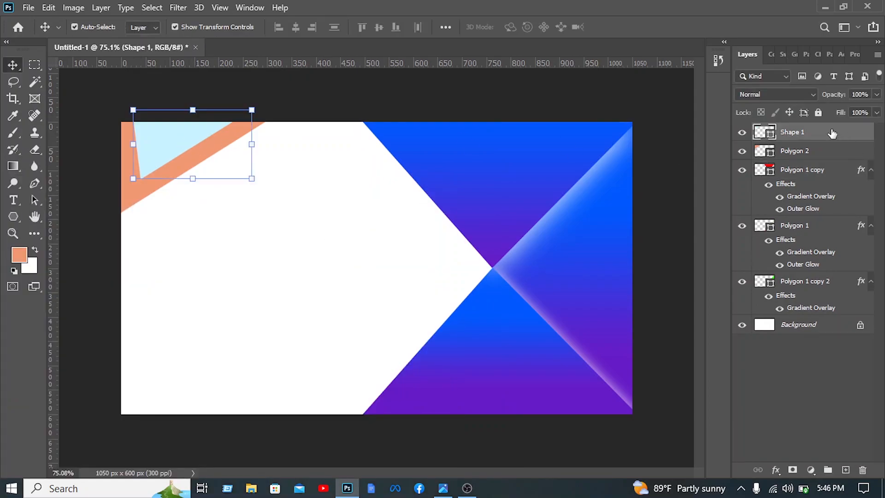
pyautogui.rightClick(815, 127)
pyautogui.click(755, 20)
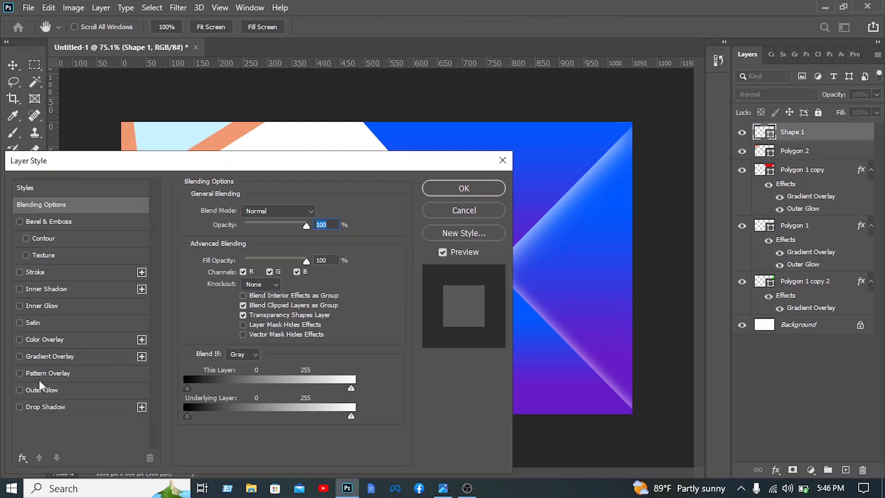
pyautogui.click(53, 353)
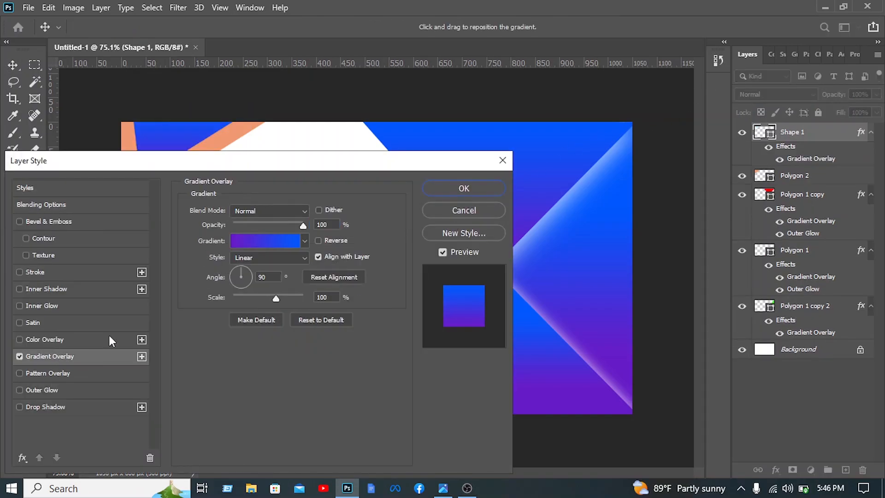
pyautogui.click(286, 237)
pyautogui.click(211, 177)
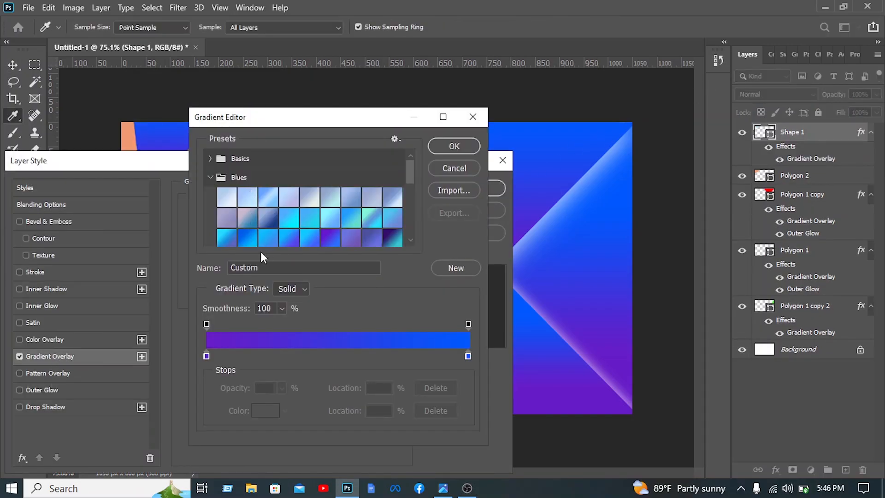
pyautogui.click(242, 245)
pyautogui.click(467, 144)
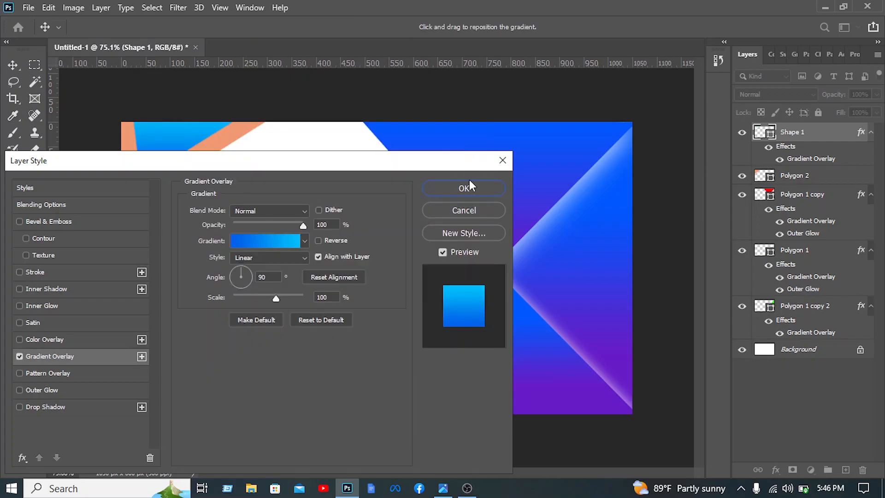
pyautogui.click(464, 188)
# Step: Apply a Gradient Overlay to the orange Polygon 2 triangle, using the purple-to-blue Blue_24 preset from the Blues group
pyautogui.click(174, 178)
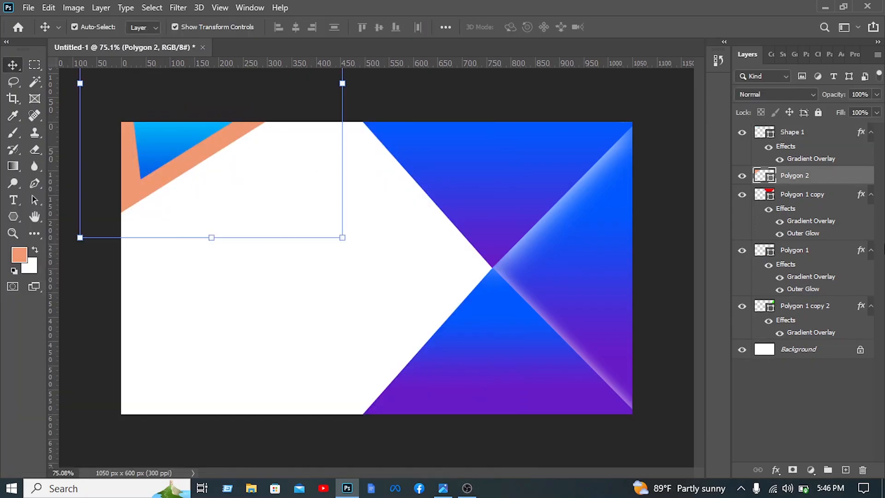
pyautogui.rightClick(813, 173)
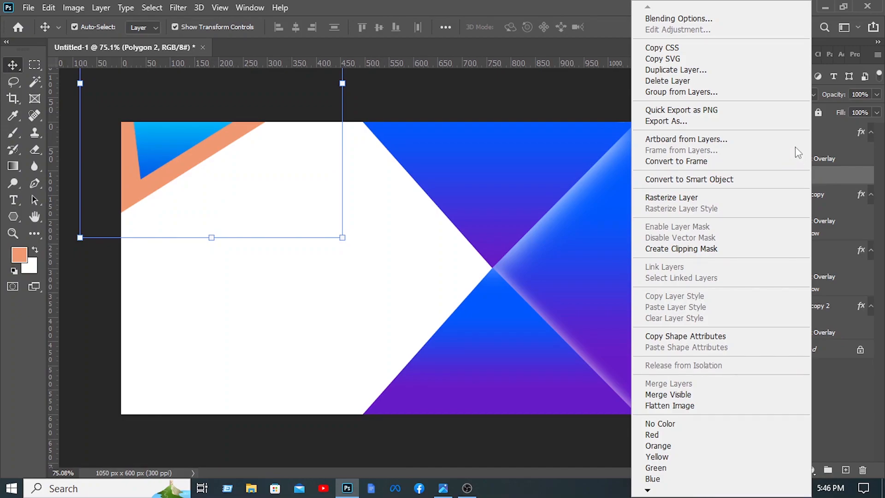
pyautogui.click(695, 21)
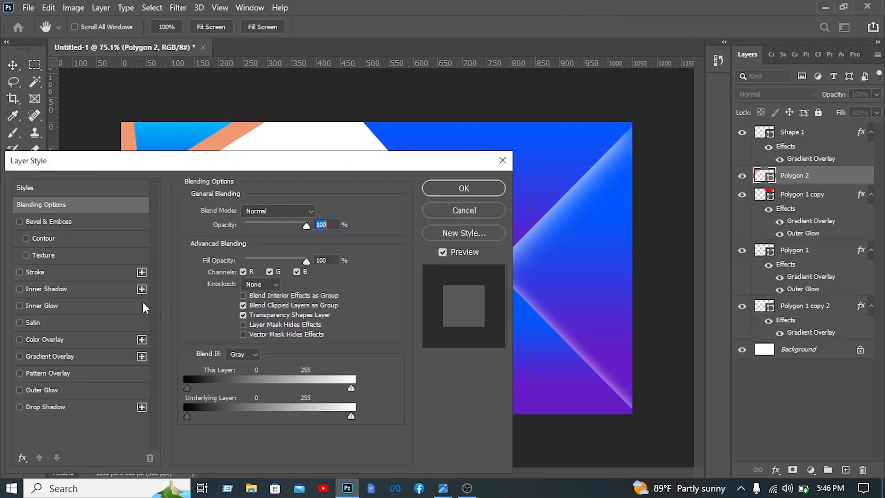
pyautogui.click(92, 358)
pyautogui.click(298, 232)
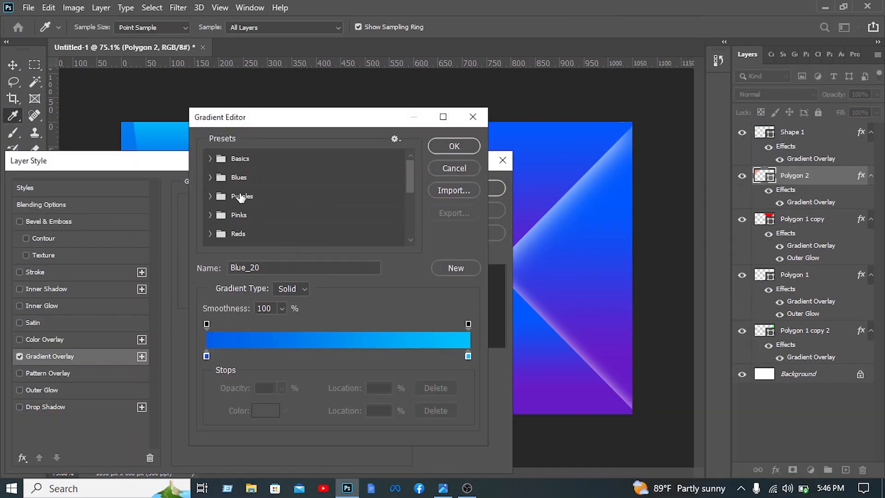
pyautogui.click(210, 178)
pyautogui.scroll(-2, 308, 237)
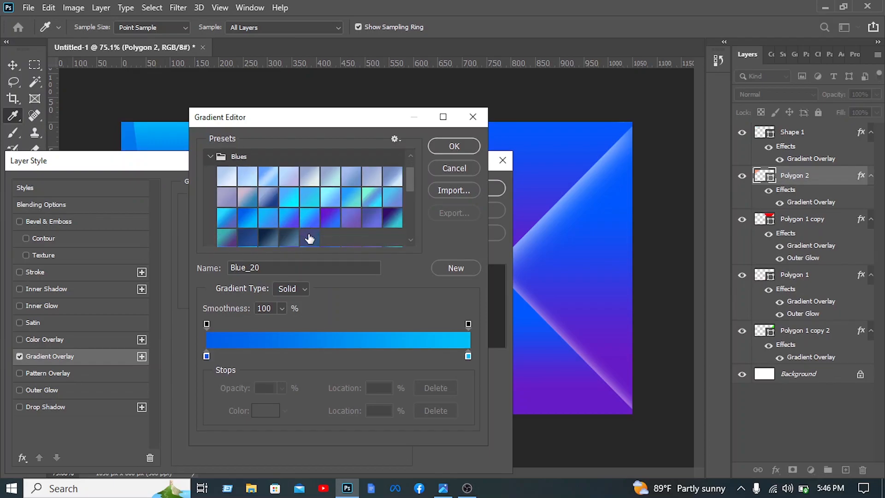
pyautogui.click(331, 208)
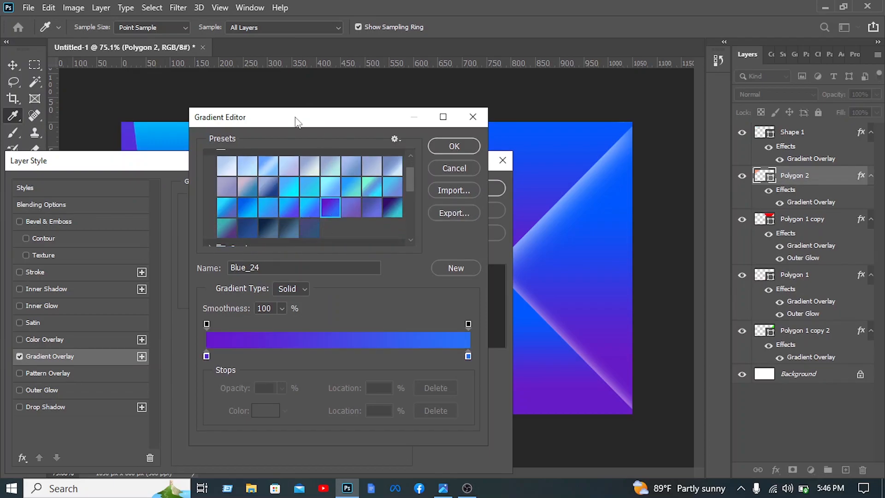
pyautogui.moveTo(296, 118); pyautogui.dragTo(602, 152)
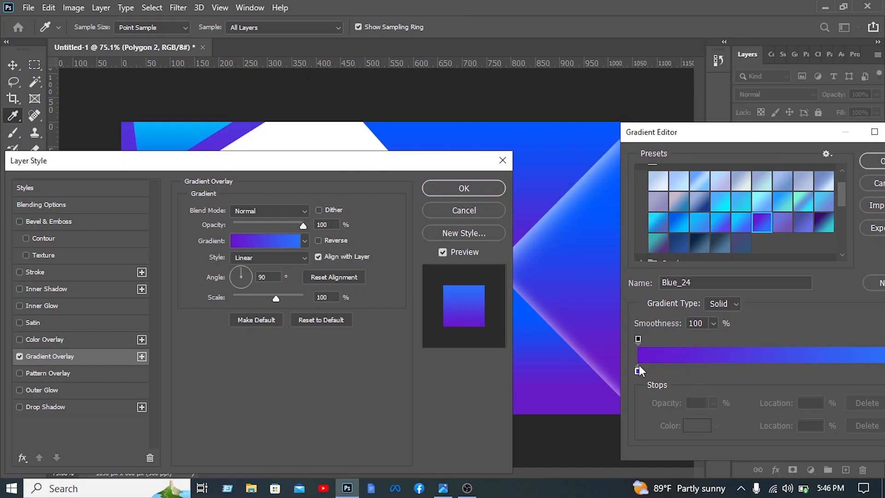
# Step: Add a light blue #70a1ff color stop at 62% location in the Polygon 2 gradient
pyautogui.click(800, 371)
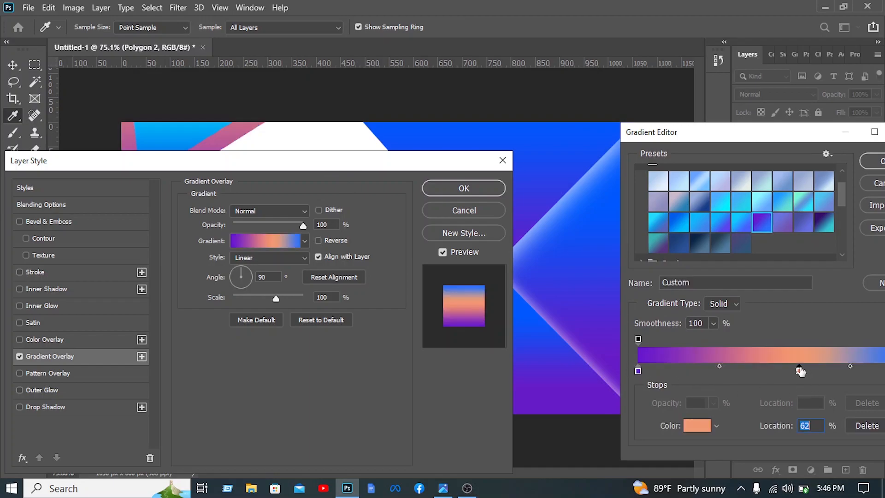
pyautogui.click(690, 428)
pyautogui.write('7aa8ff')
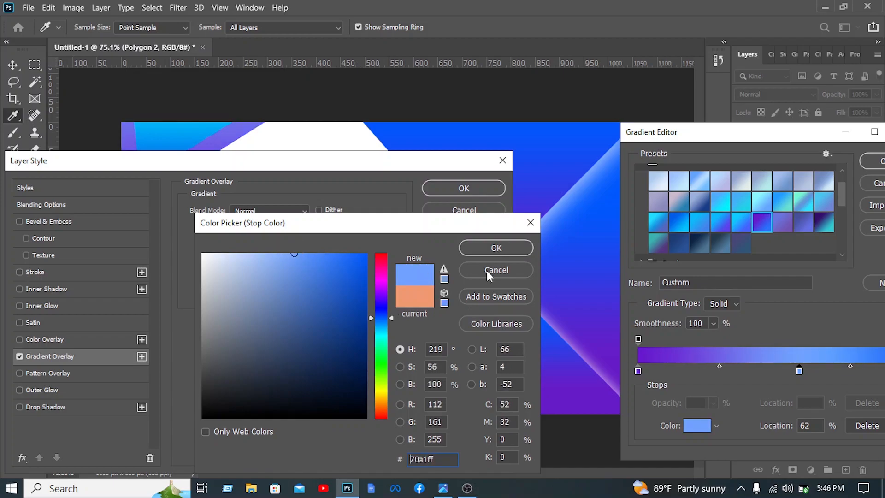
pyautogui.click(496, 248)
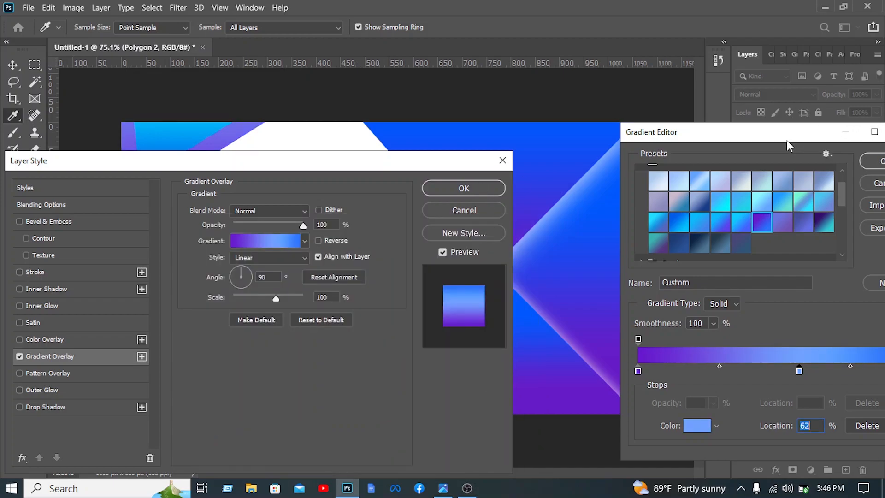
# Step: Accept the custom gradient, set its angle to about 25°, and apply the overlay to the Polygon 2 triangle
pyautogui.moveTo(786, 138); pyautogui.dragTo(436, 144)
pyautogui.click(540, 173)
pyautogui.moveTo(330, 166); pyautogui.dragTo(553, 194)
pyautogui.moveTo(465, 297); pyautogui.dragTo(477, 298)
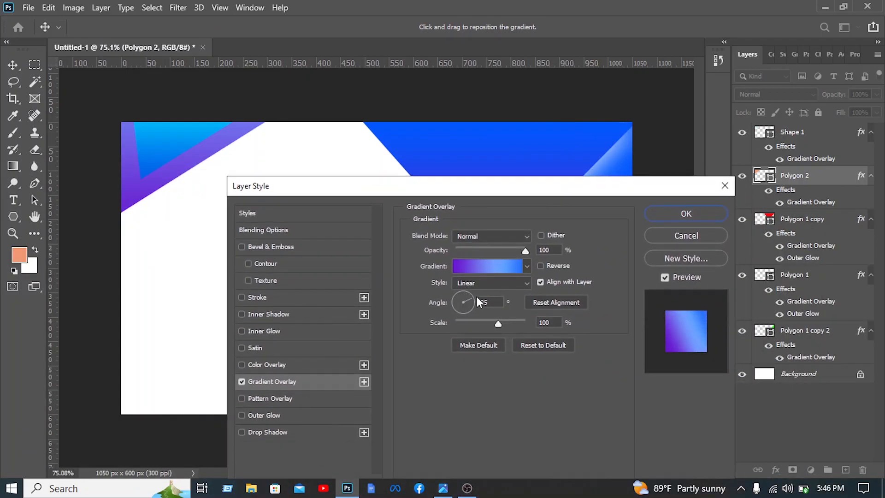
pyautogui.click(701, 214)
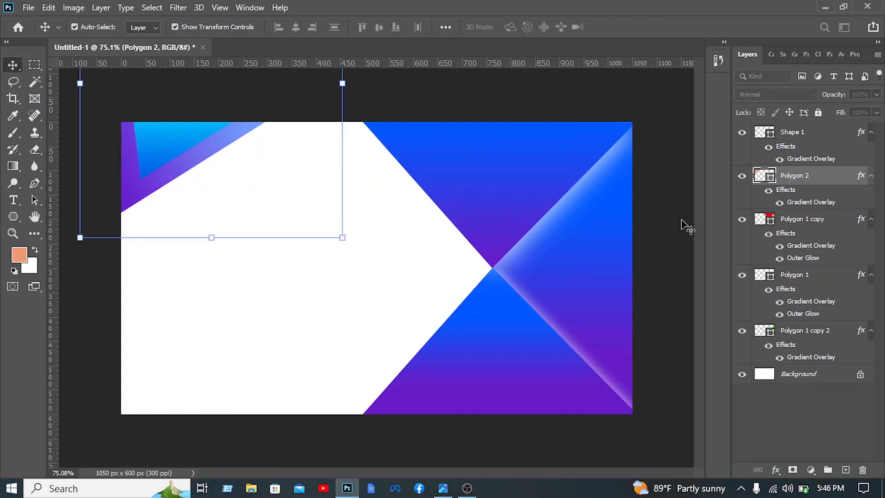
pyautogui.click(673, 215)
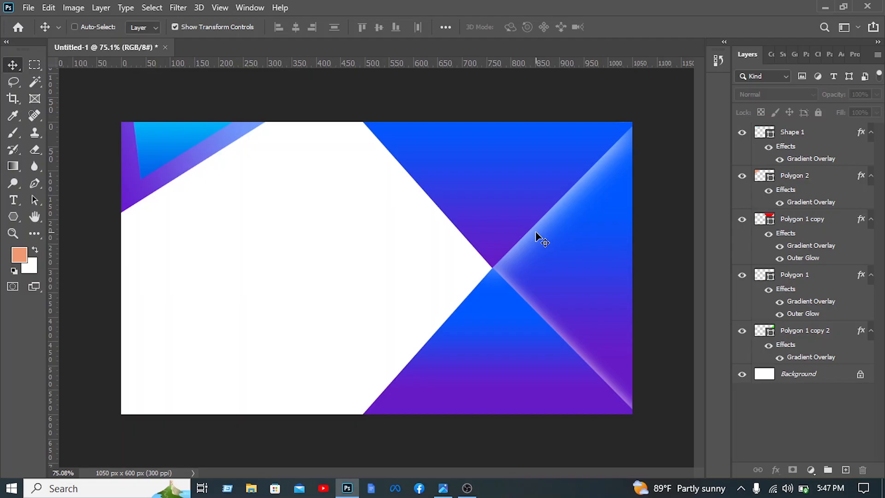
# Step: Paste the prepared profile and contact details and arrange both groups on the white area of the card
pyautogui.hotkey('ctrl', 'v')
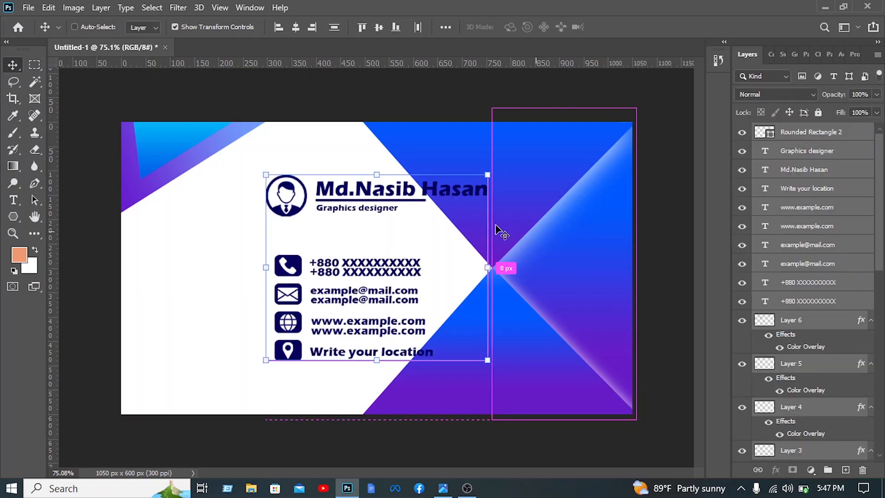
pyautogui.moveTo(412, 196); pyautogui.dragTo(290, 212)
pyautogui.click(411, 265)
pyautogui.moveTo(336, 195); pyautogui.dragTo(184, 233)
pyautogui.moveTo(304, 207); pyautogui.dragTo(339, 203)
pyautogui.moveTo(302, 401); pyautogui.dragTo(164, 263)
pyautogui.moveTo(321, 273); pyautogui.dragTo(300, 279)
pyautogui.press('Return')
# Step: Scale the profile icon, name, underline and job title together to about 106% and align them above the contact details
pyautogui.moveTo(318, 251); pyautogui.dragTo(203, 194)
pyautogui.moveTo(412, 189); pyautogui.dragTo(425, 186)
pyautogui.moveTo(371, 200); pyautogui.dragTo(341, 199)
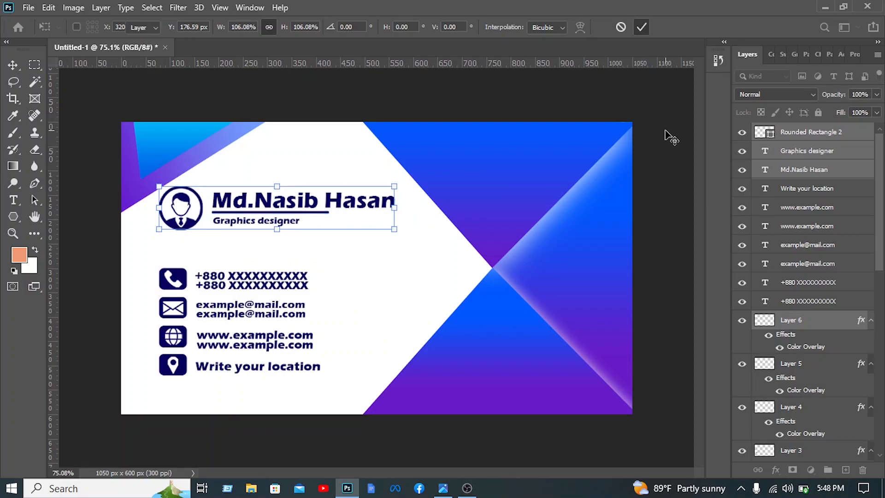
pyautogui.click(656, 110)
# Step: Move the name block and all contact details together slightly down and to the left on the white area
pyautogui.moveTo(396, 378); pyautogui.dragTo(155, 166)
pyautogui.moveTo(248, 199); pyautogui.dragTo(241, 213)
pyautogui.moveTo(323, 258); pyautogui.dragTo(184, 202)
pyautogui.click(379, 249)
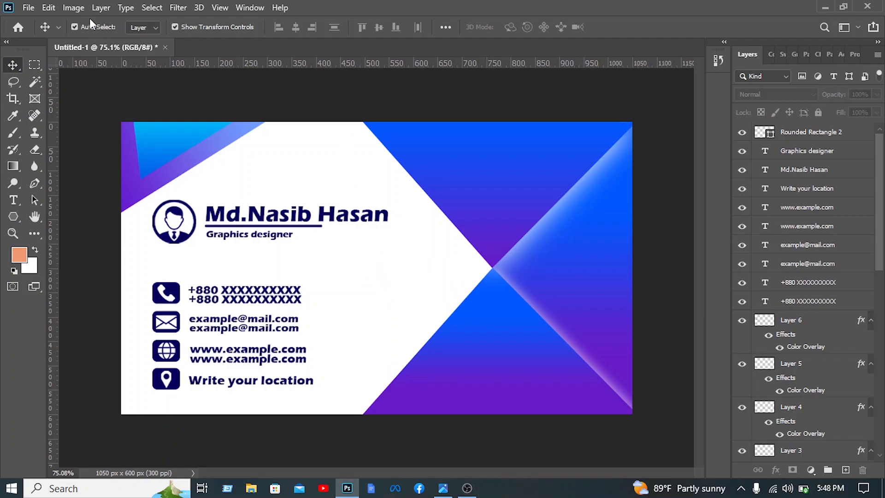
# Step: Open the logo file Nasib IT.png from the my video requairments folder
pyautogui.click(28, 7)
pyautogui.click(37, 32)
pyautogui.click(61, 240)
pyautogui.doubleClick(163, 121)
pyautogui.doubleClick(166, 123)
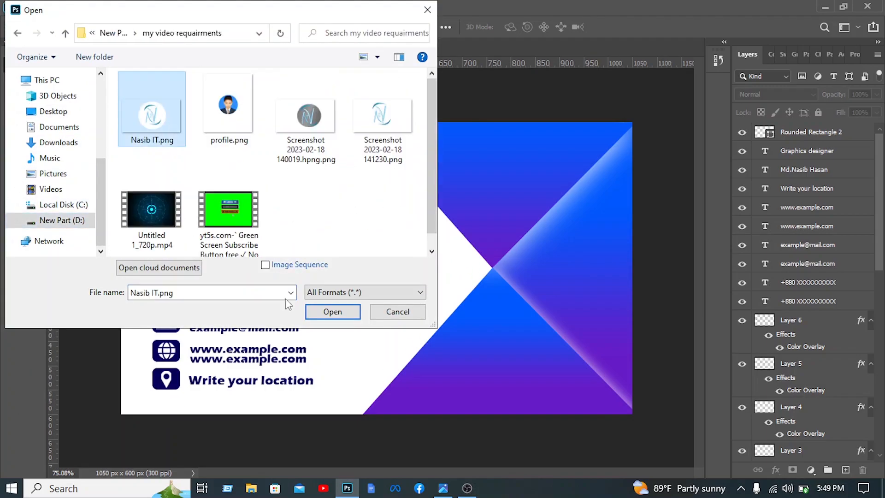
# Step: Bring the round Nasib IT logo into the business card and scale it down over the point where the triangles meet
pyautogui.moveTo(336, 201); pyautogui.dragTo(454, 254)
pyautogui.moveTo(554, 276); pyautogui.dragTo(409, 254)
pyautogui.moveTo(624, 265); pyautogui.dragTo(438, 268)
pyautogui.moveTo(372, 249); pyautogui.dragTo(558, 249)
pyautogui.moveTo(624, 245); pyautogui.dragTo(511, 258)
pyautogui.press('Return')
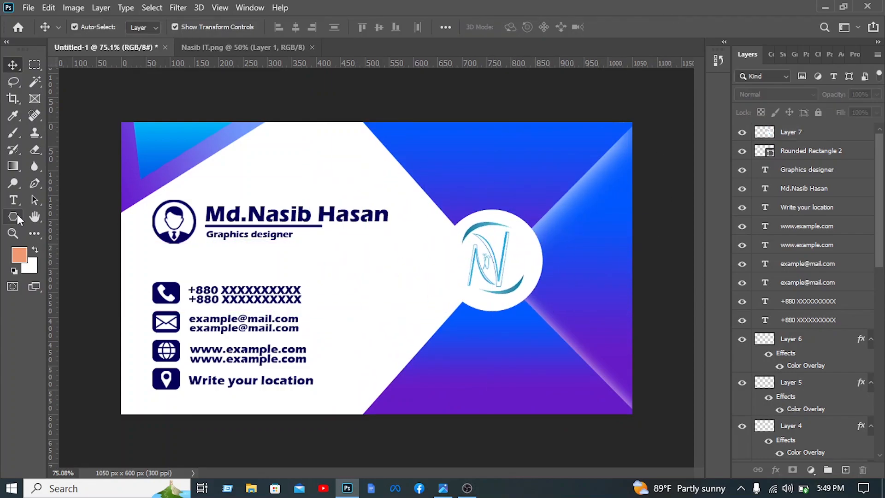
# Step: Draw an ellipse of about 207 × 226 px over the logo and fill it with purple
pyautogui.click(18, 214)
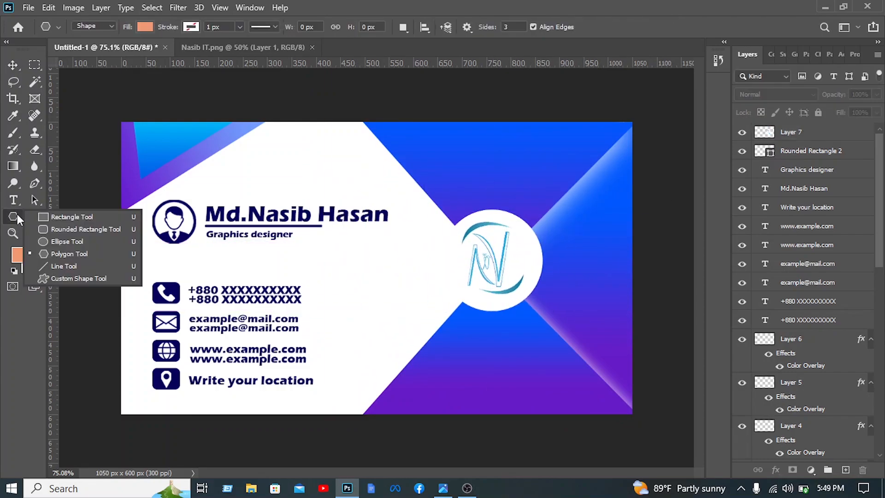
pyautogui.click(66, 241)
pyautogui.moveTo(430, 202); pyautogui.dragTo(529, 311)
pyautogui.click(145, 26)
pyautogui.click(65, 92)
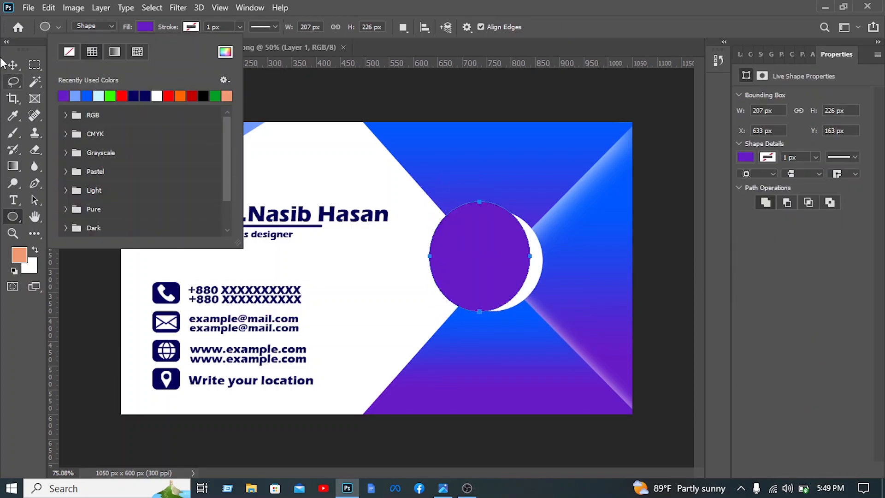
# Step: Widen the purple ellipse to about 222 px and position it so it covers the logo
pyautogui.click(15, 69)
pyautogui.moveTo(510, 277); pyautogui.dragTo(549, 259)
pyautogui.click(647, 26)
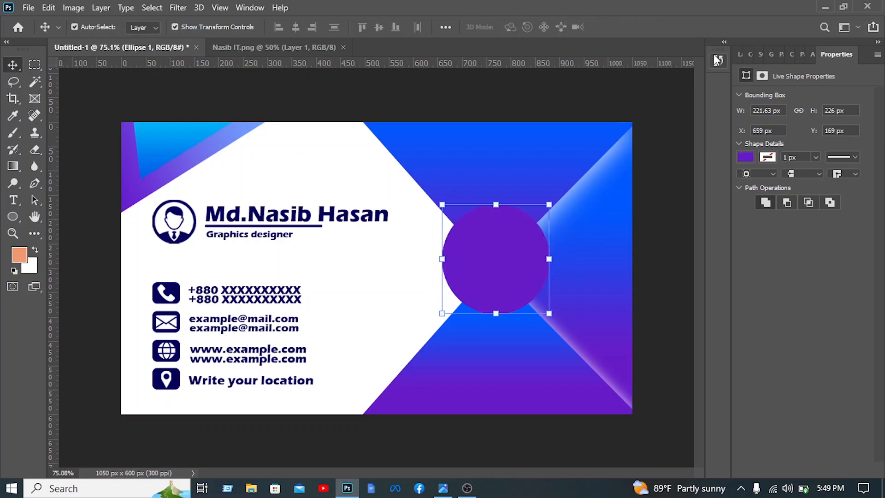
# Step: Place the Ellipse 1 layer directly beneath the logo layer and shift the logo to the right within the purple circle
pyautogui.click(739, 54)
pyautogui.moveTo(797, 129); pyautogui.dragTo(783, 160)
pyautogui.moveTo(498, 275); pyautogui.dragTo(507, 274)
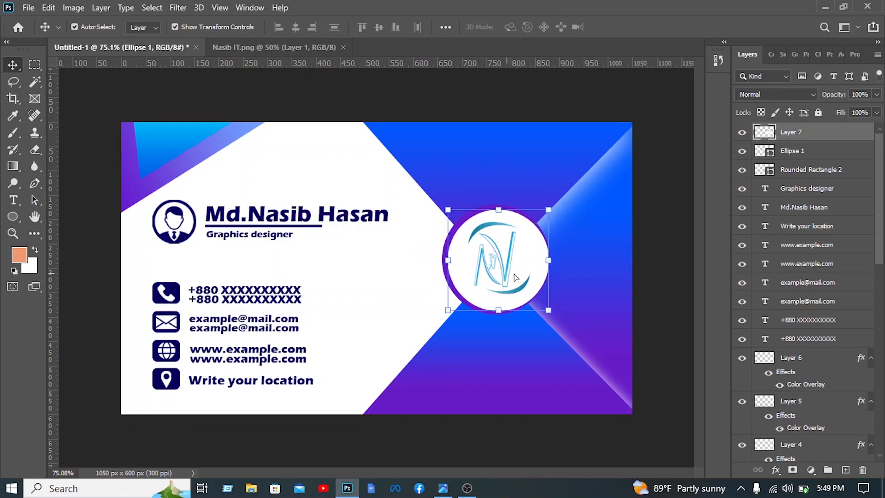
pyautogui.click(667, 262)
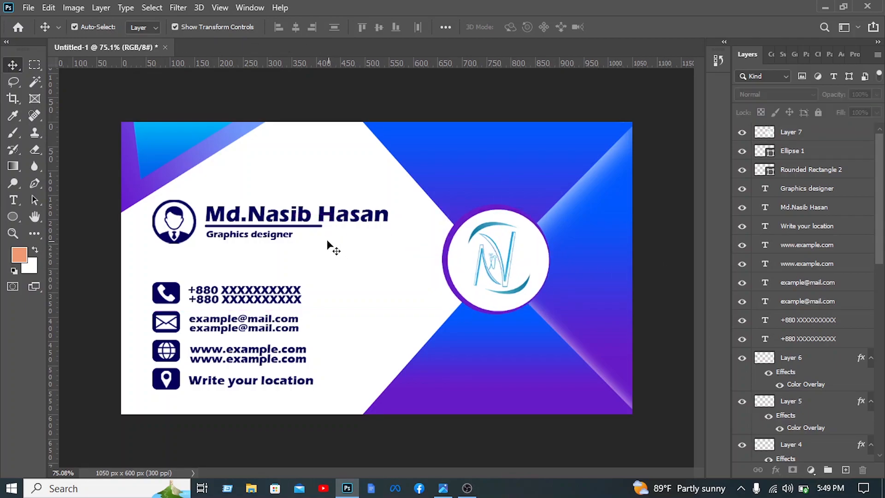
# Step: Duplicate the name, underline and job title below the original, and change the copied name to "Nasib IT"
pyautogui.moveTo(325, 241); pyautogui.dragTo(407, 342)
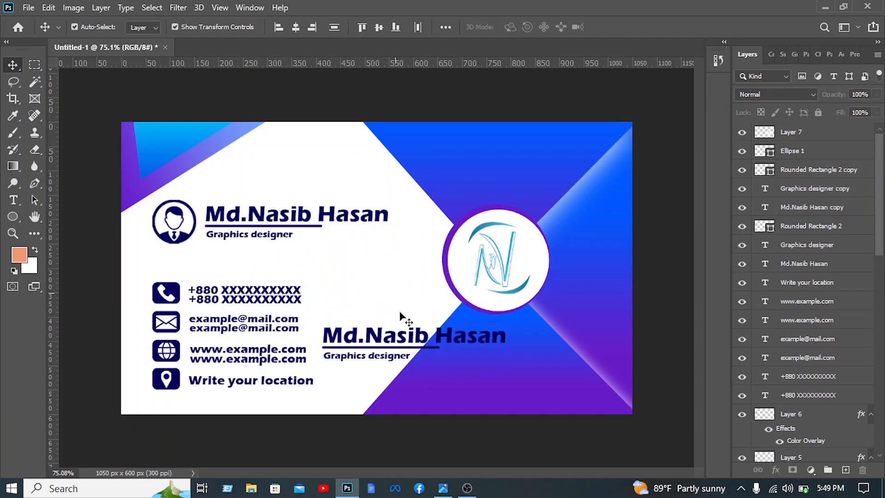
pyautogui.doubleClick(408, 333)
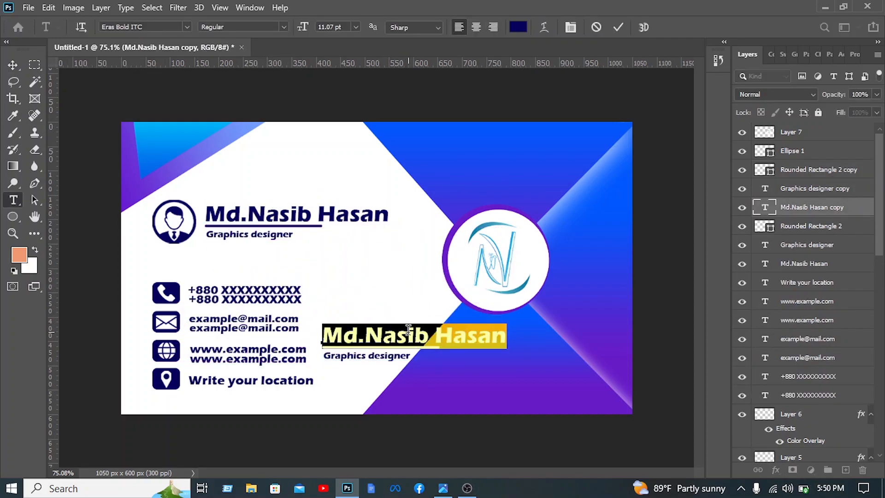
pyautogui.write('Nas')
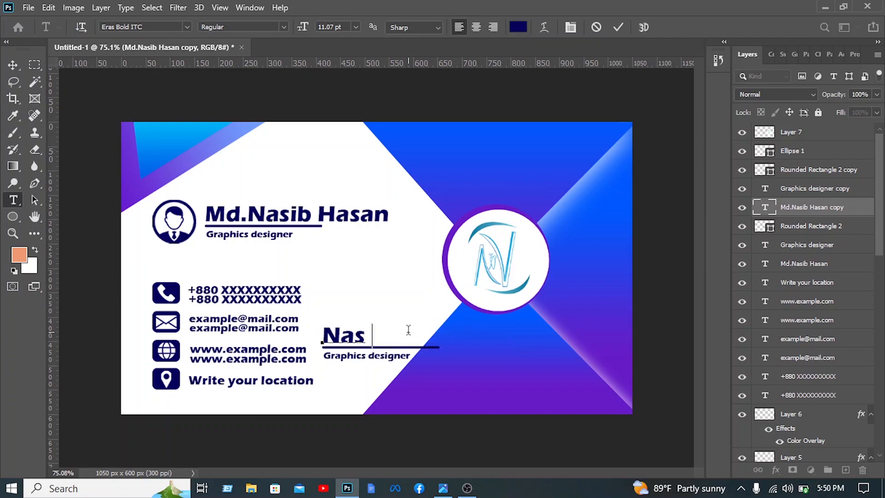
pyautogui.write('ib IT')
pyautogui.click(618, 27)
pyautogui.press('v')
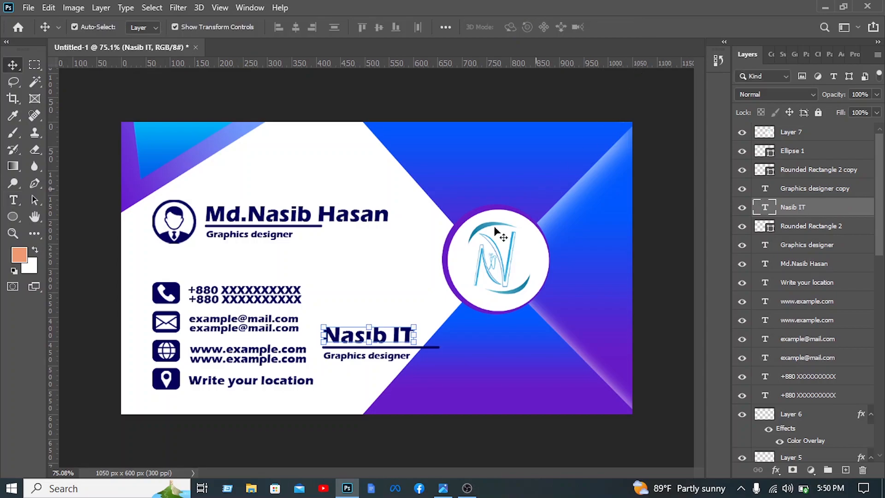
# Step: Replace the copied job title with the text "An IT based company"
pyautogui.doubleClick(368, 355)
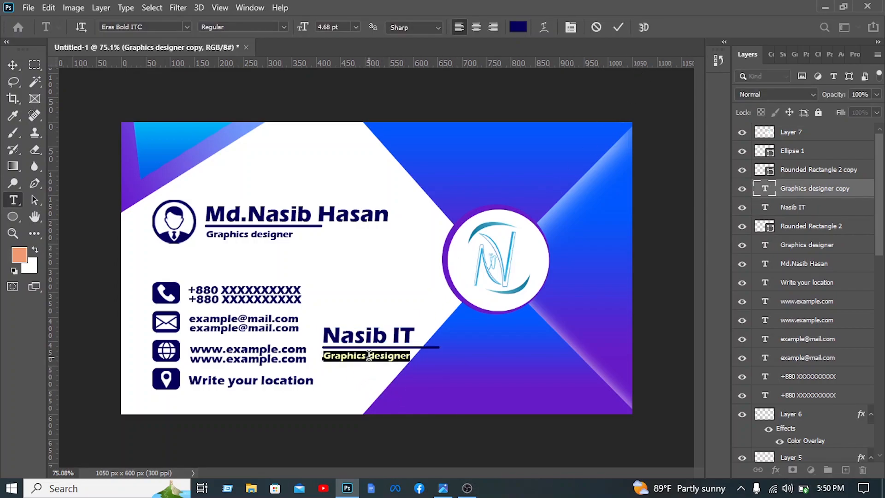
pyautogui.write('An IT based comp')
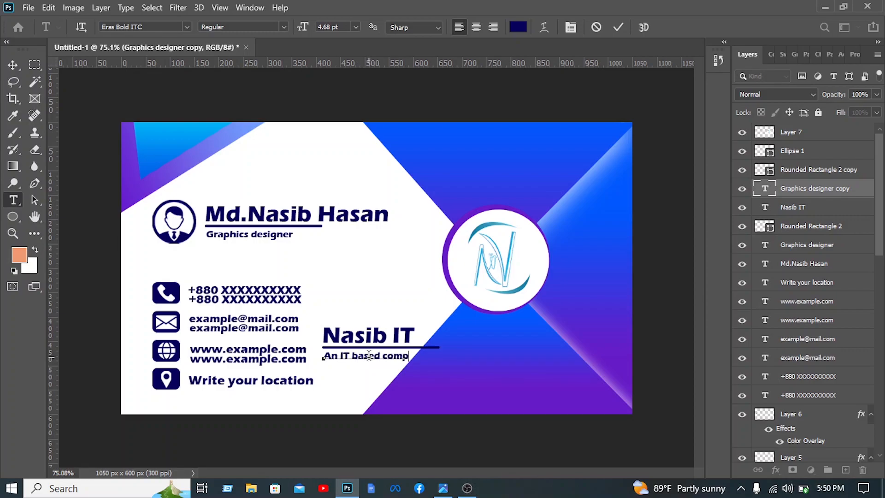
pyautogui.write('any')
# Step: Set the color of the "An IT based company" text to white (ffffff)
pyautogui.hotkey('ctrl', 'a')
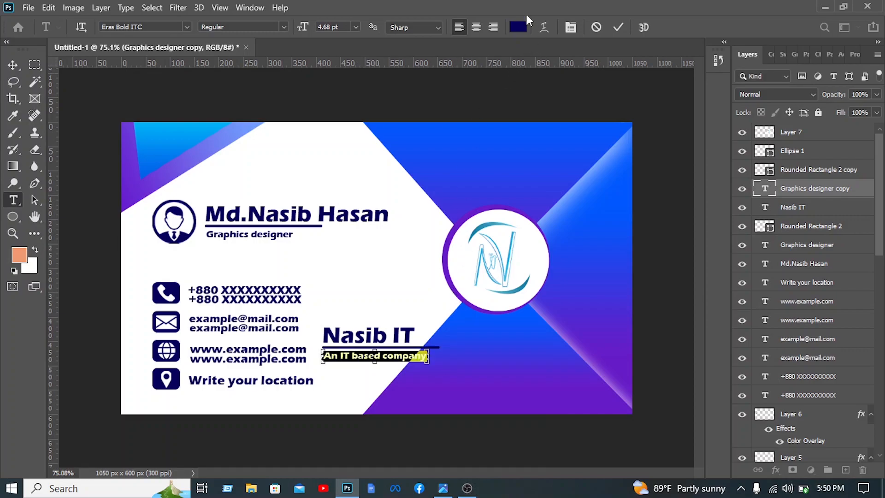
pyautogui.click(517, 27)
pyautogui.moveTo(302, 281); pyautogui.dragTo(187, 245)
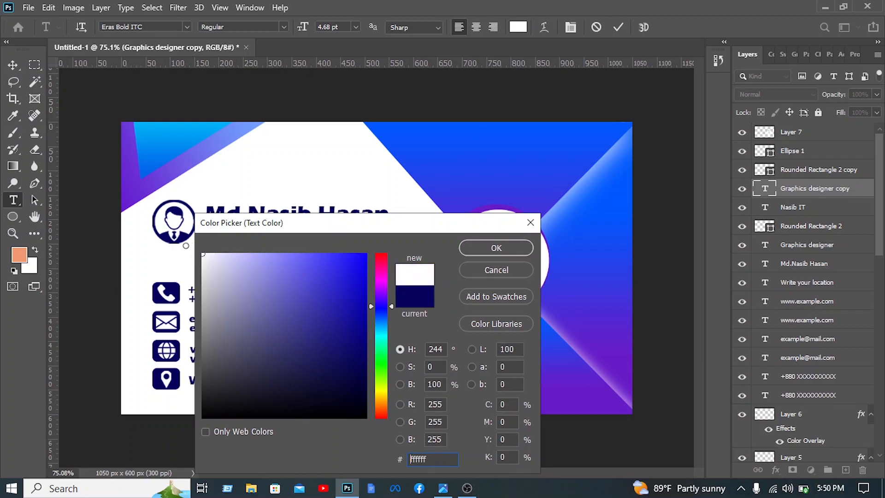
pyautogui.click(518, 248)
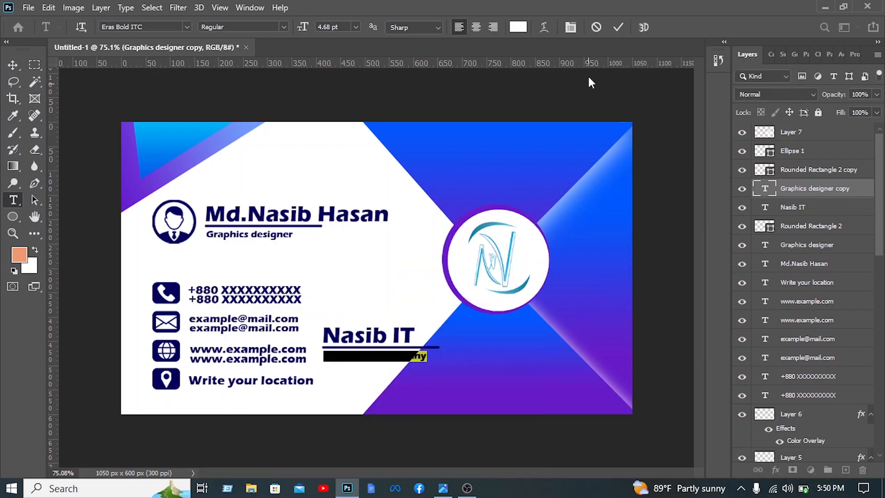
pyautogui.click(618, 28)
pyautogui.press('v')
# Step: Change the fill of the copied underline, Rounded Rectangle 2 copy, to white
pyautogui.doubleClick(764, 169)
pyautogui.moveTo(274, 294); pyautogui.dragTo(132, 222)
pyautogui.click(495, 247)
# Step: Set the color of the "Nasib IT" text to white
pyautogui.doubleClick(764, 207)
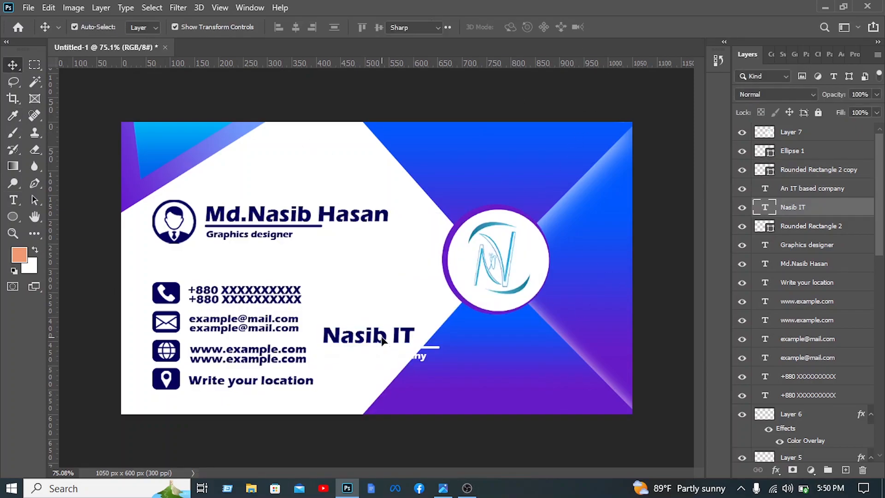
pyautogui.click(517, 26)
pyautogui.moveTo(278, 302); pyautogui.dragTo(134, 241)
pyautogui.click(496, 247)
pyautogui.click(617, 28)
pyautogui.press('v')
# Step: Raise the company name, tagline and underline layers above the logo layer and position them just below the logo circle
pyautogui.moveTo(341, 299); pyautogui.dragTo(577, 254)
pyautogui.click(382, 216)
pyautogui.click(433, 178)
pyautogui.click(818, 112)
pyautogui.moveTo(817, 175); pyautogui.dragTo(797, 129)
pyautogui.moveTo(577, 254); pyautogui.dragTo(500, 330)
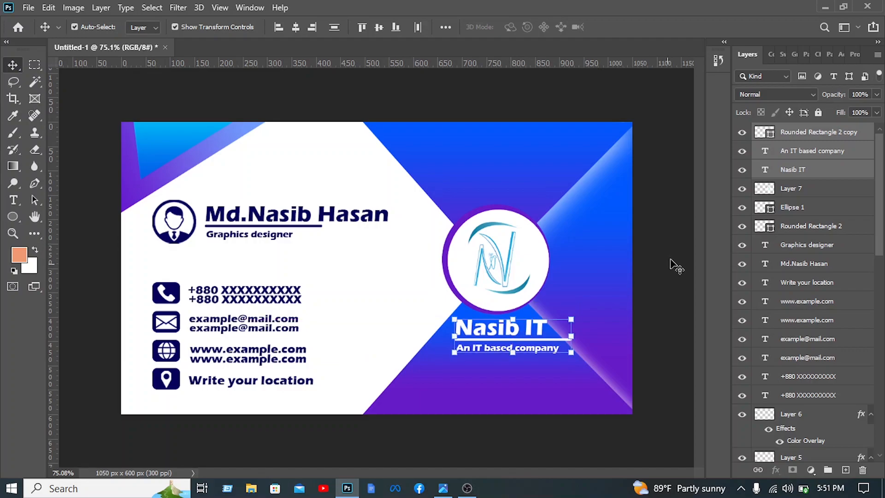
pyautogui.click(671, 295)
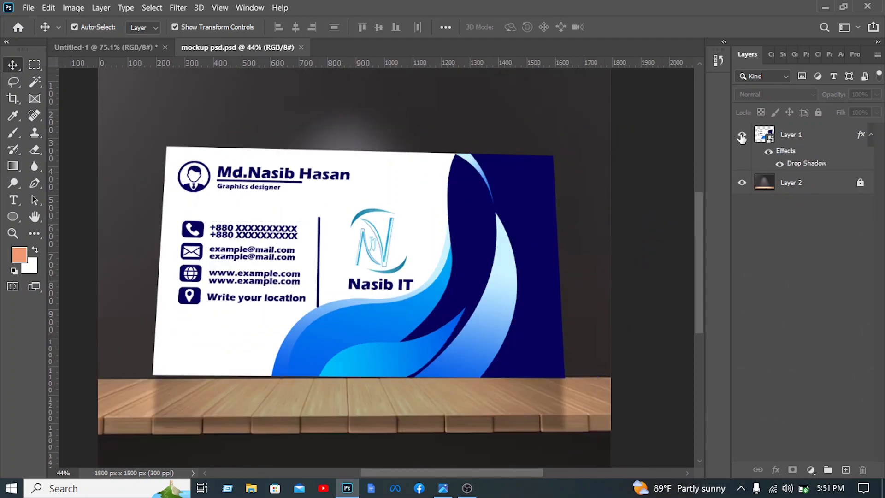
# Step: Open the contents of the mockup's Layer 1 smart object and delete the old business card artwork inside it
pyautogui.doubleClick(766, 135)
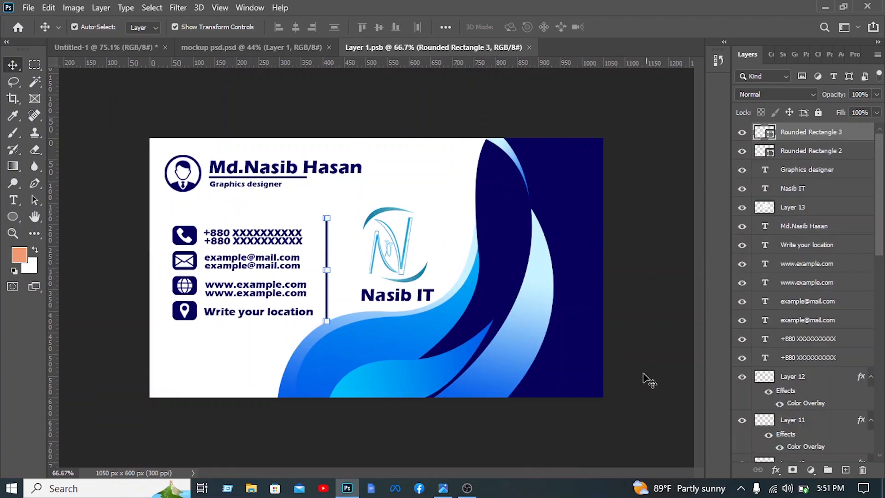
pyautogui.hotkey('ctrl', 'alt', 'a')
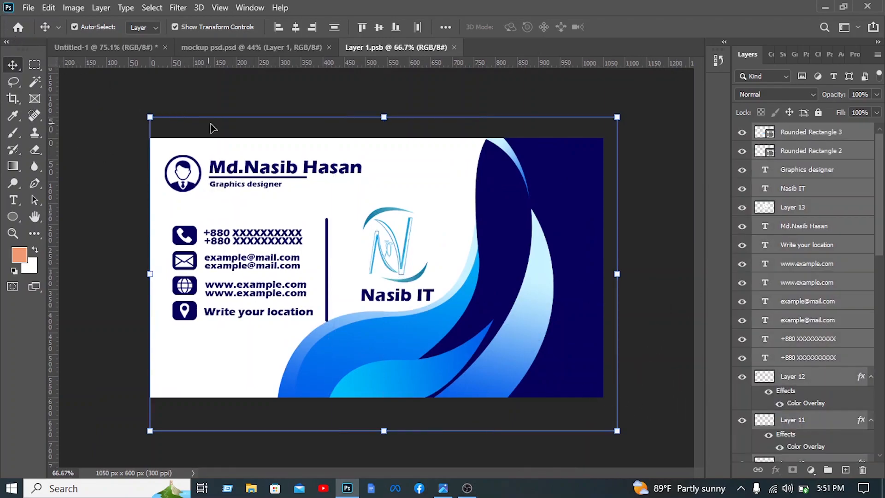
pyautogui.press('Delete')
# Step: In the Untitled-1 business card document, unlock the locked layer at the bottom of the layer stack
pyautogui.click(103, 48)
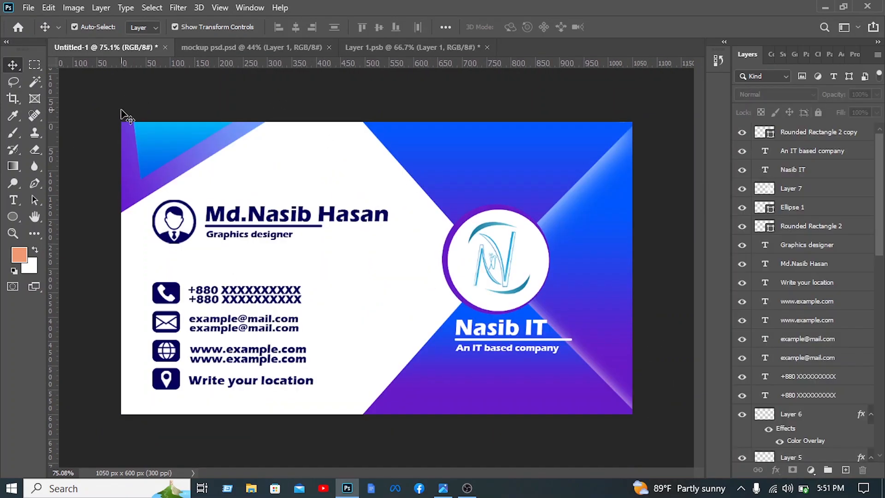
pyautogui.moveTo(111, 114); pyautogui.dragTo(572, 466)
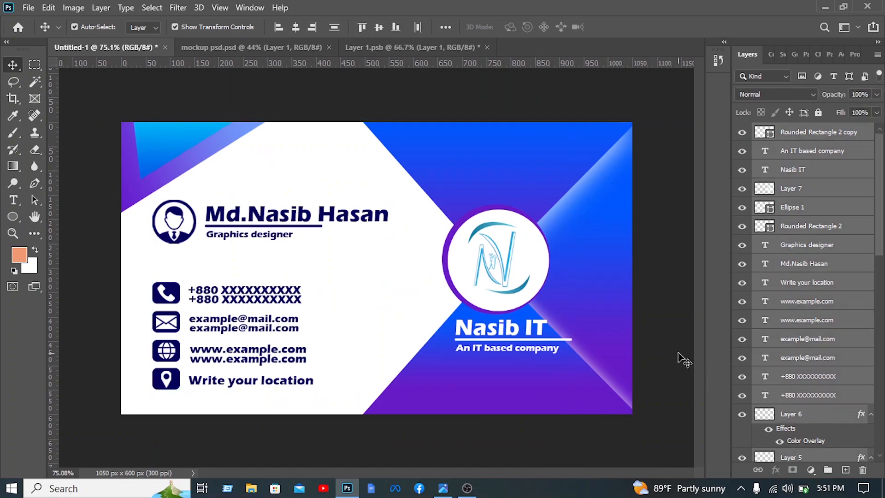
pyautogui.click(681, 357)
pyautogui.scroll(-5, 852, 357)
pyautogui.scroll(-6, 852, 357)
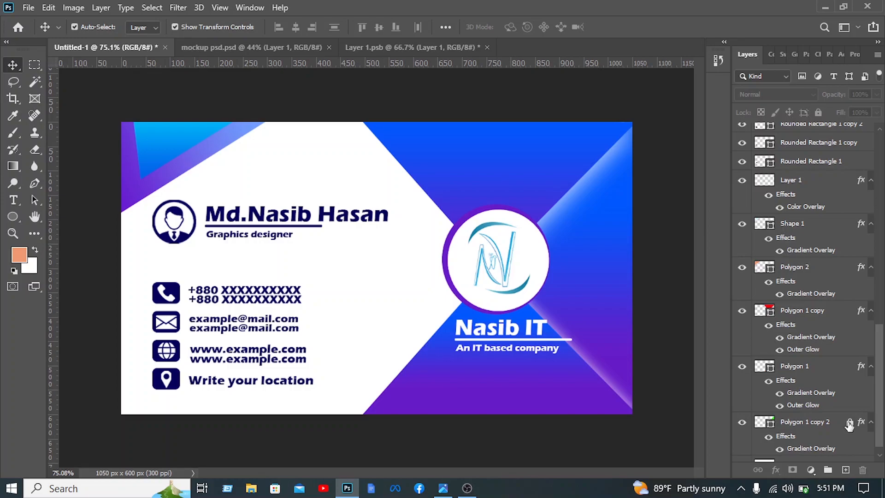
pyautogui.scroll(-1, 850, 426)
pyautogui.click(860, 453)
# Step: Select the entire new card design, copy it into the Layer 1.psb document and align it with the canvas
pyautogui.moveTo(674, 446); pyautogui.dragTo(135, 48)
pyautogui.moveTo(168, 149); pyautogui.dragTo(356, 178)
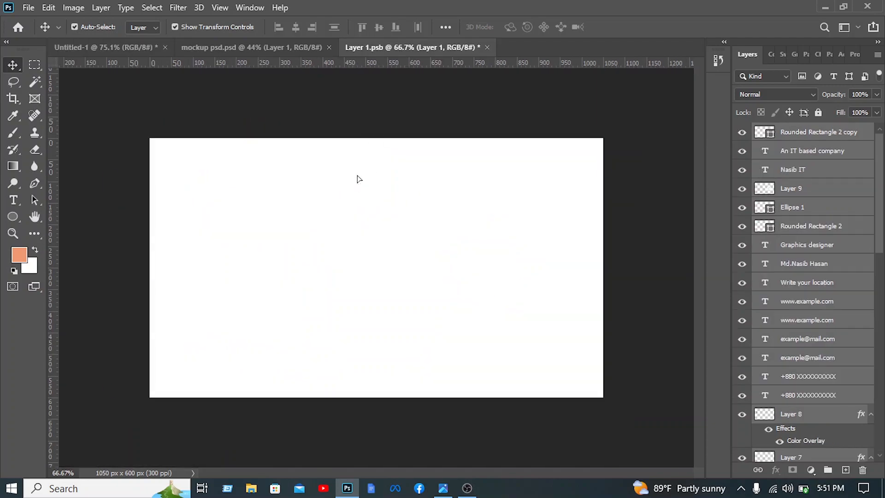
pyautogui.moveTo(454, 194)
pyautogui.mouseDown()
pyautogui.moveTo(460, 214)
pyautogui.moveTo(458, 202)
pyautogui.mouseUp()
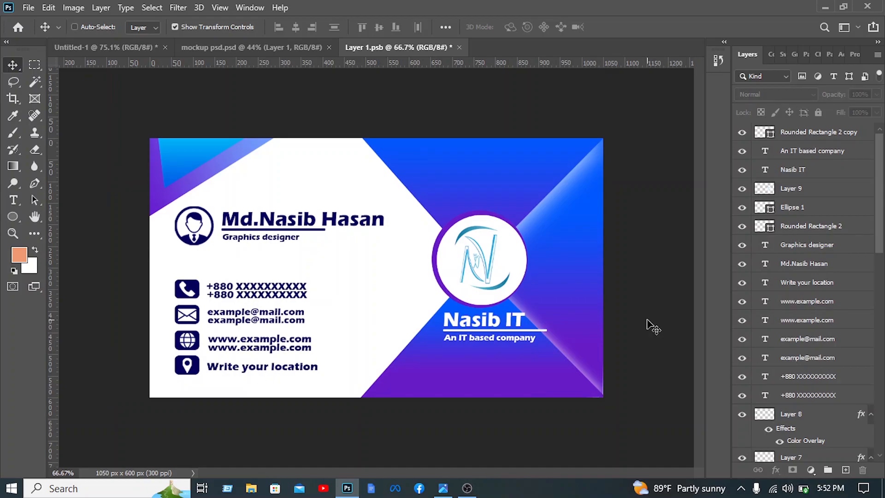
# Step: Save the Layer 1.psb smart object and return to mockup psd.psd to view the new card in the scene
pyautogui.hotkey('ctrl', 's')
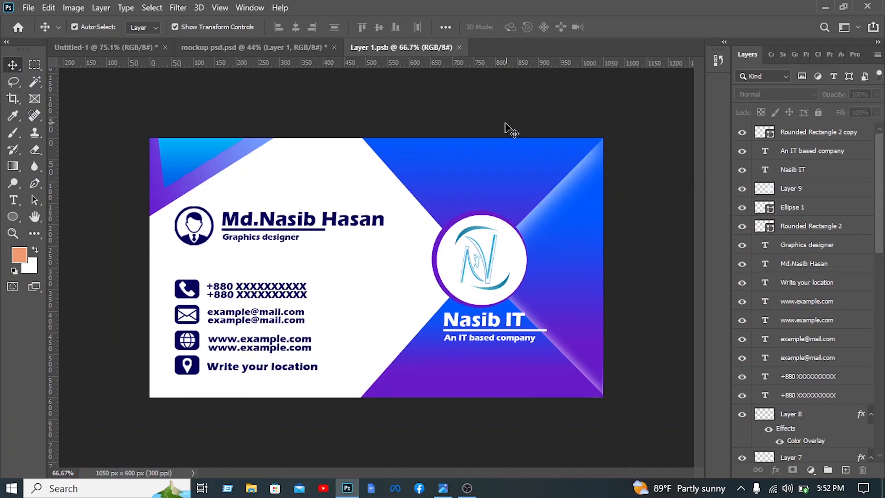
pyautogui.click(225, 46)
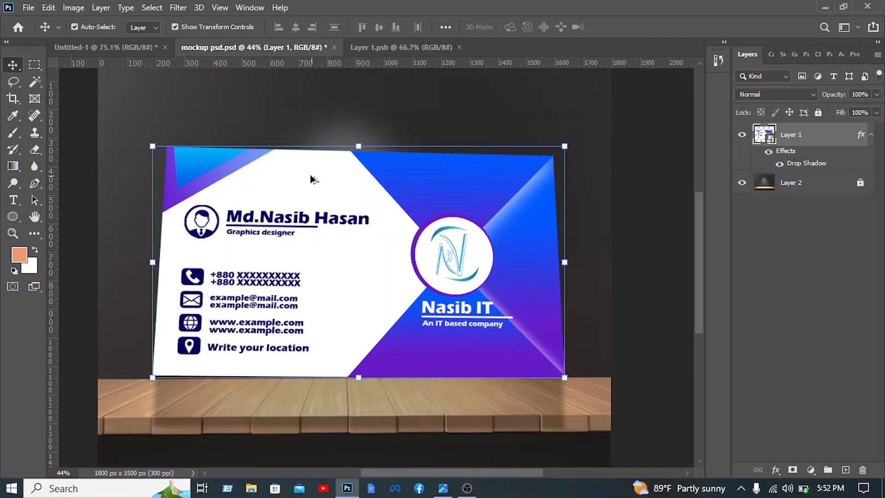
pyautogui.click(762, 239)
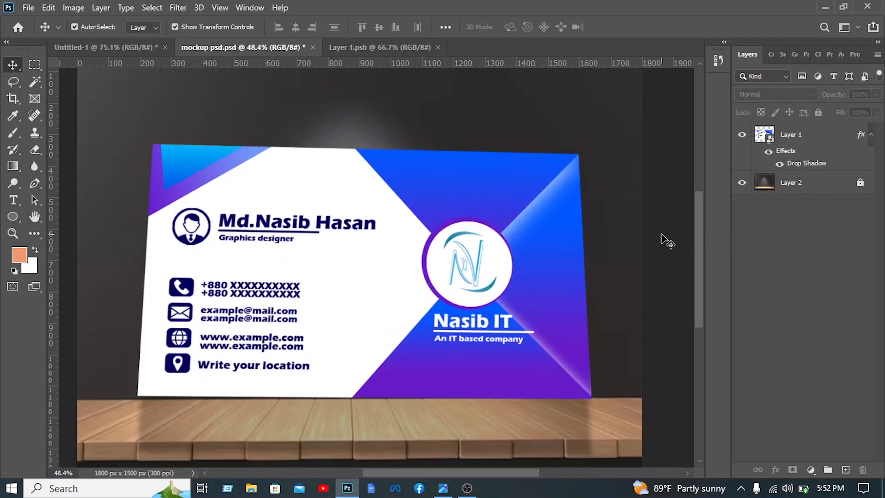